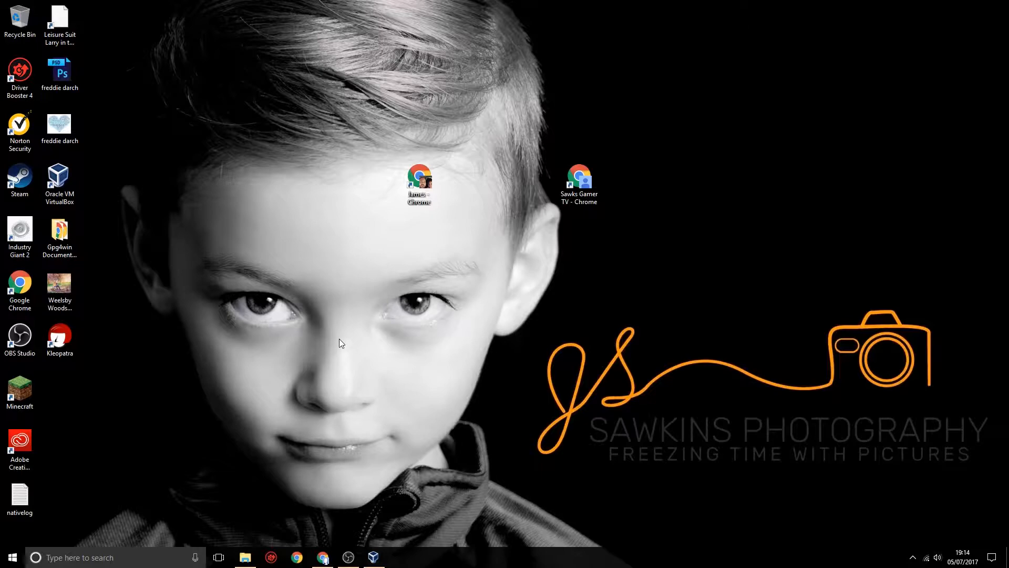
# - Switch to Chrome and return to the Tails home page at tails.boum.org
pyautogui.click(321, 556)
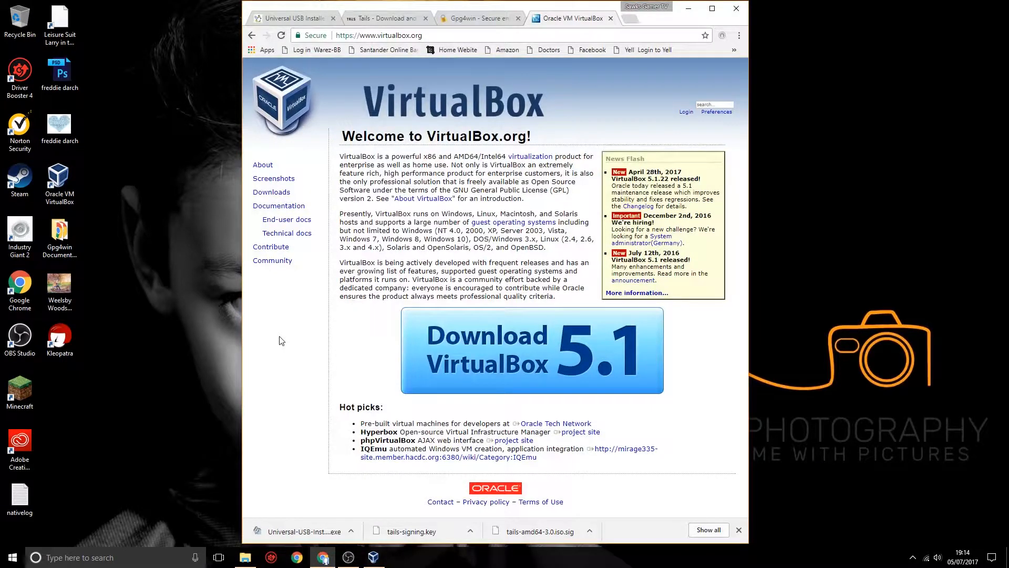
pyautogui.click(389, 19)
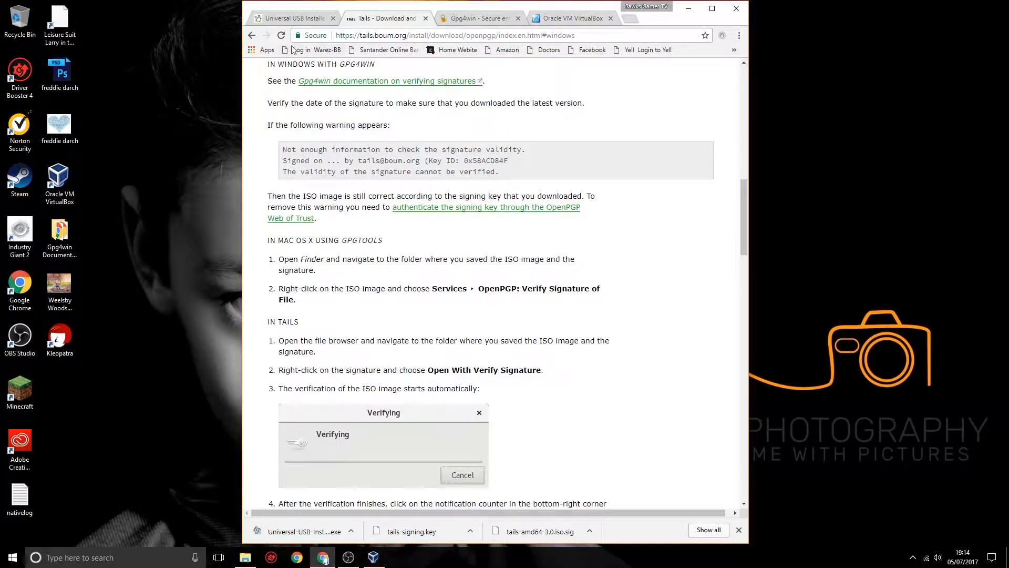
pyautogui.click(254, 37)
pyautogui.click(254, 37)
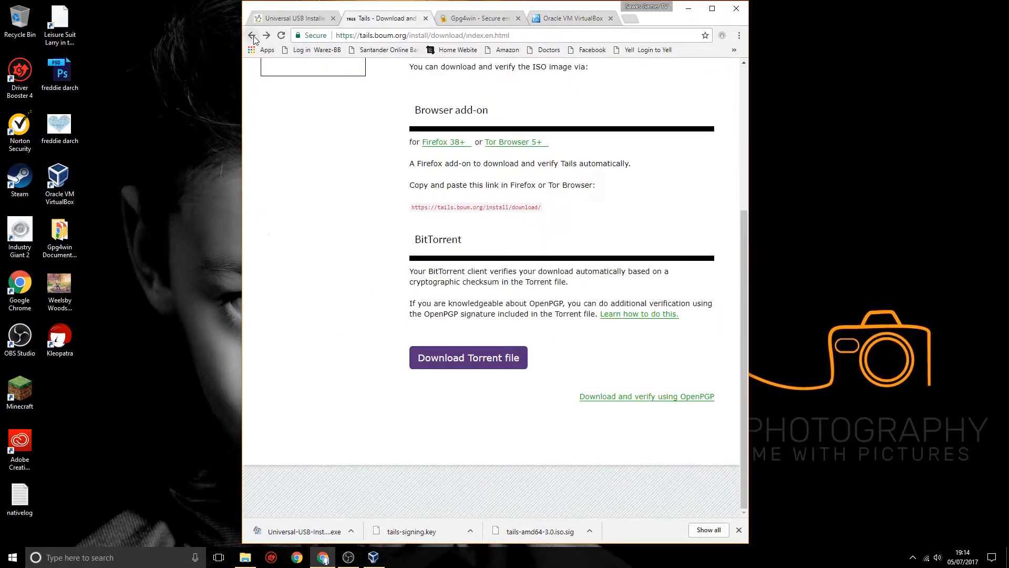
pyautogui.click(254, 37)
pyautogui.click(253, 35)
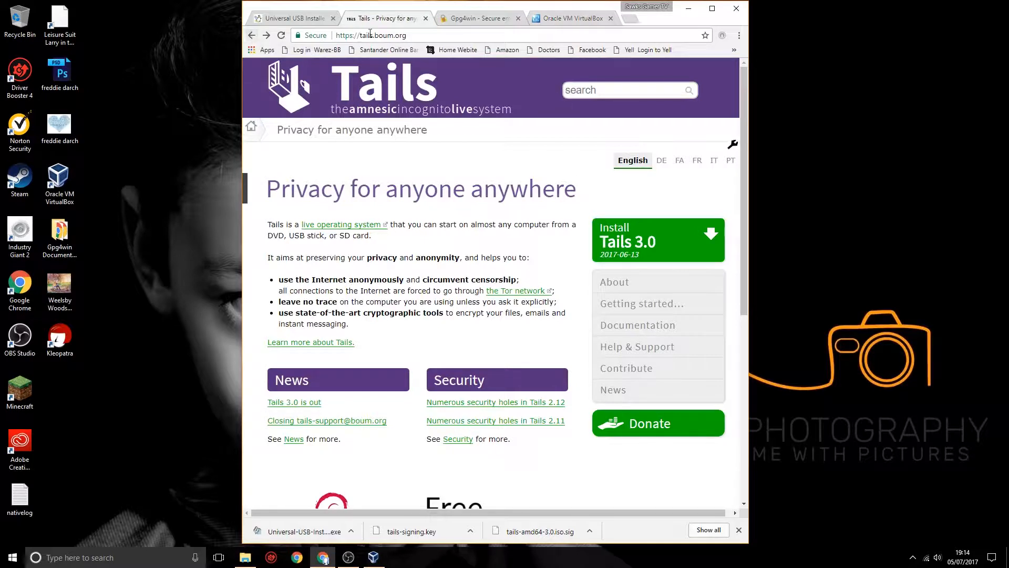
pyautogui.moveTo(359, 35); pyautogui.dragTo(409, 37)
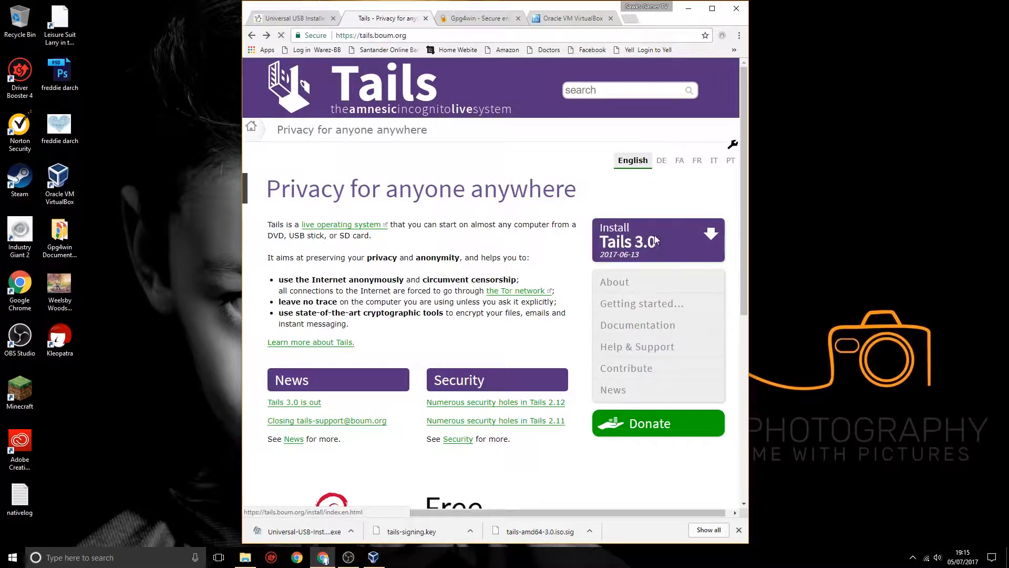
# - Open the download-only option for Tails 3.0 and go to the instructions for downloading and verifying using OpenPGP
pyautogui.click(657, 240)
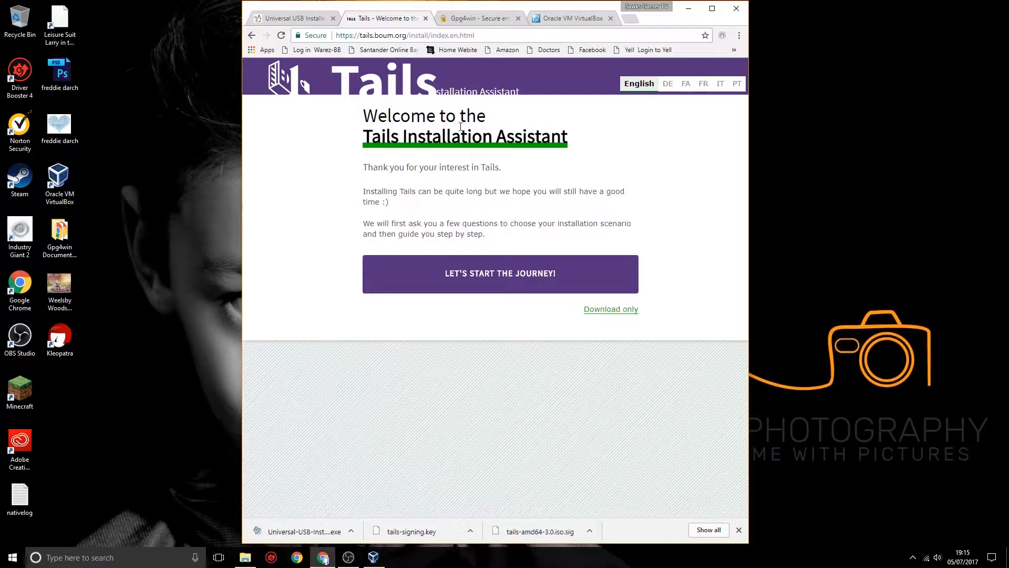
pyautogui.click(605, 315)
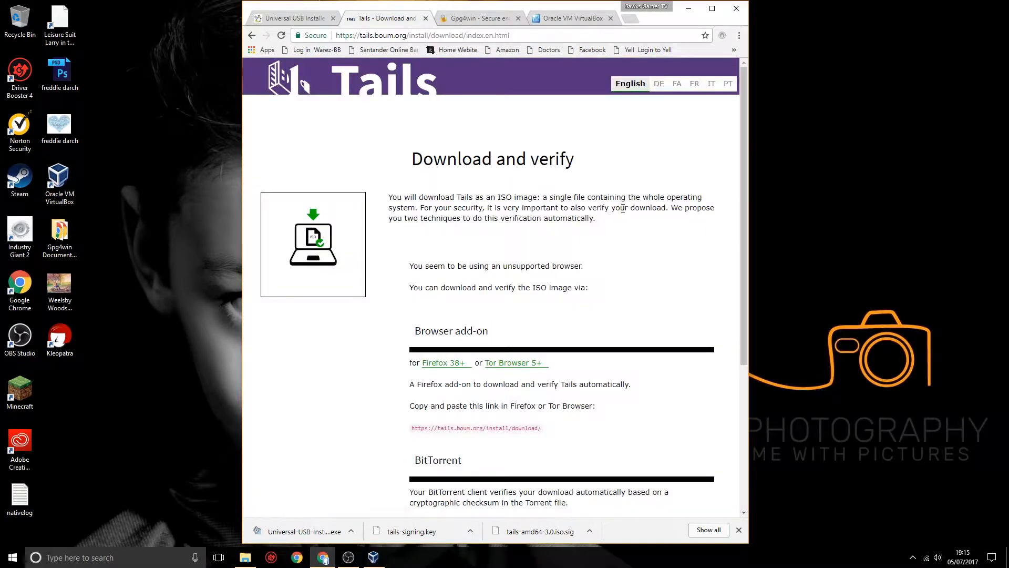
pyautogui.scroll(-4, 623, 208)
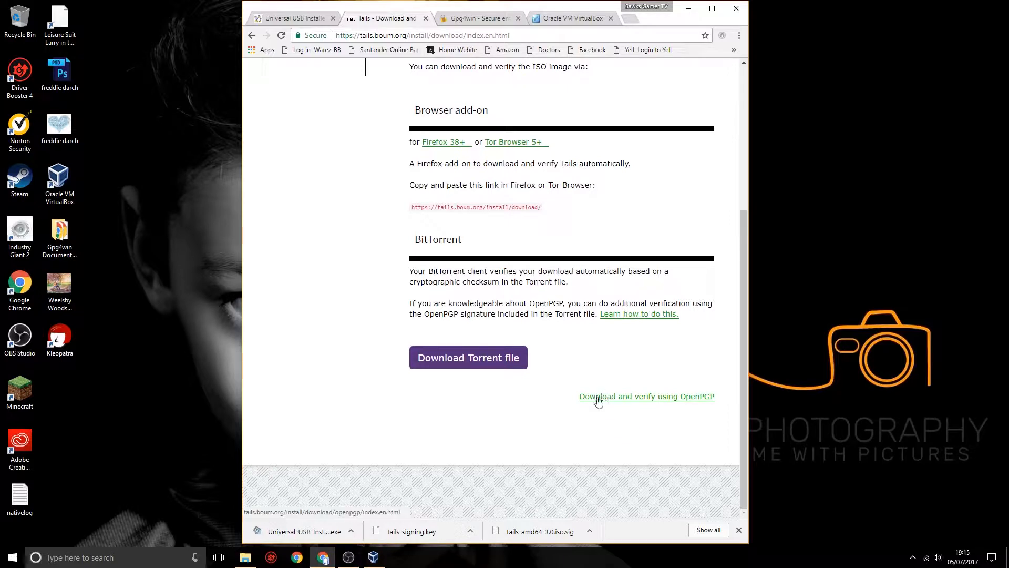
pyautogui.click(660, 401)
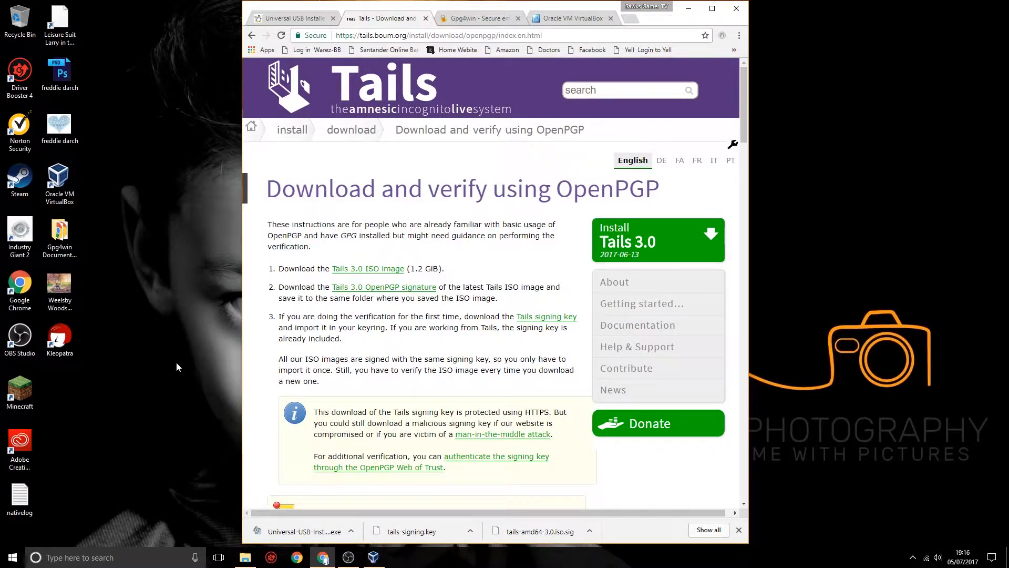
# - Switch to File Explorer, open the Tails ISO folder and reposition its window over the browser
pyautogui.click(245, 558)
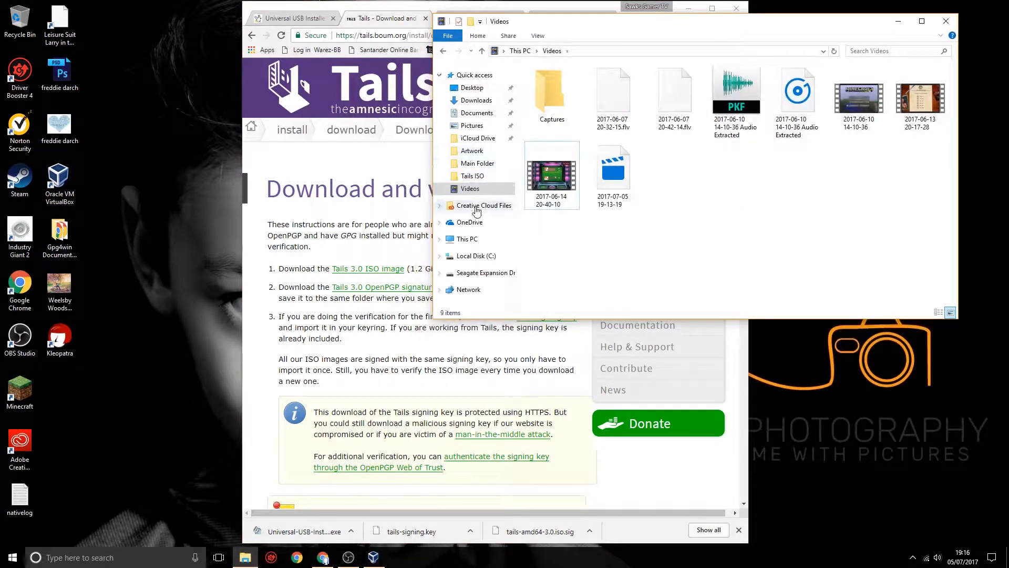
pyautogui.click(469, 176)
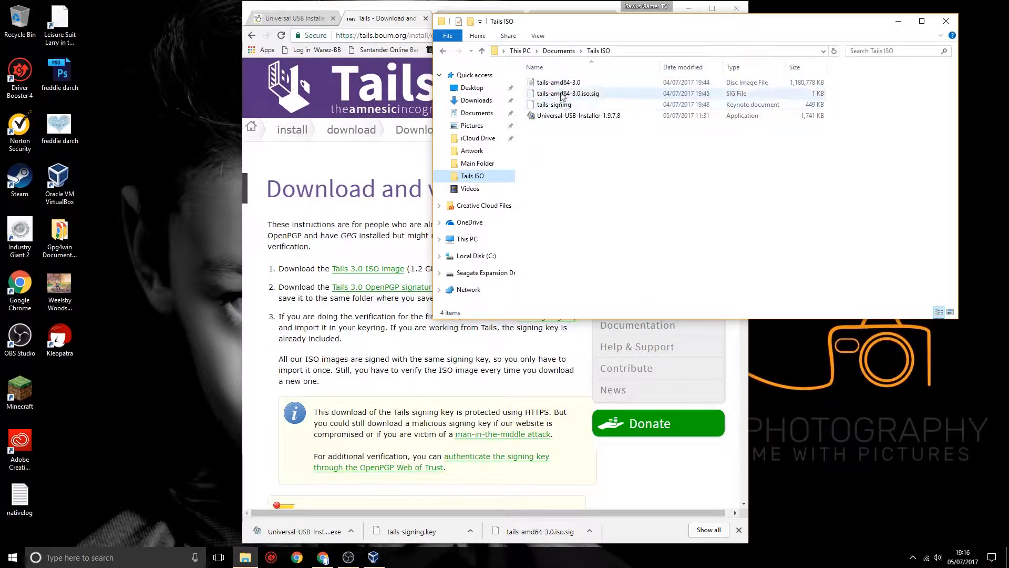
pyautogui.moveTo(636, 28); pyautogui.dragTo(495, 122)
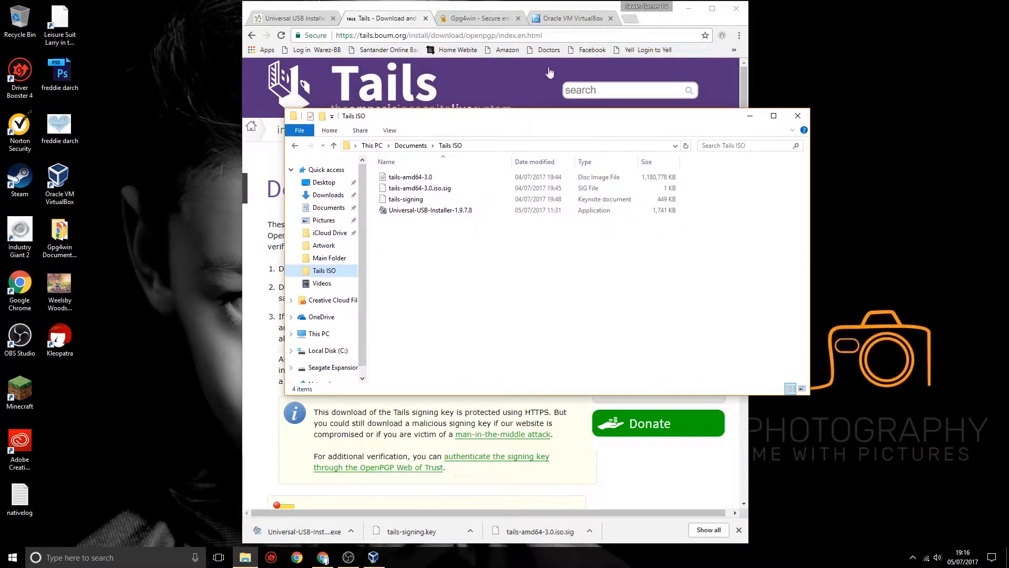
# - View the Gpg4win download site and its web address in Chrome, and minimize the browser
pyautogui.click(487, 11)
pyautogui.click(487, 19)
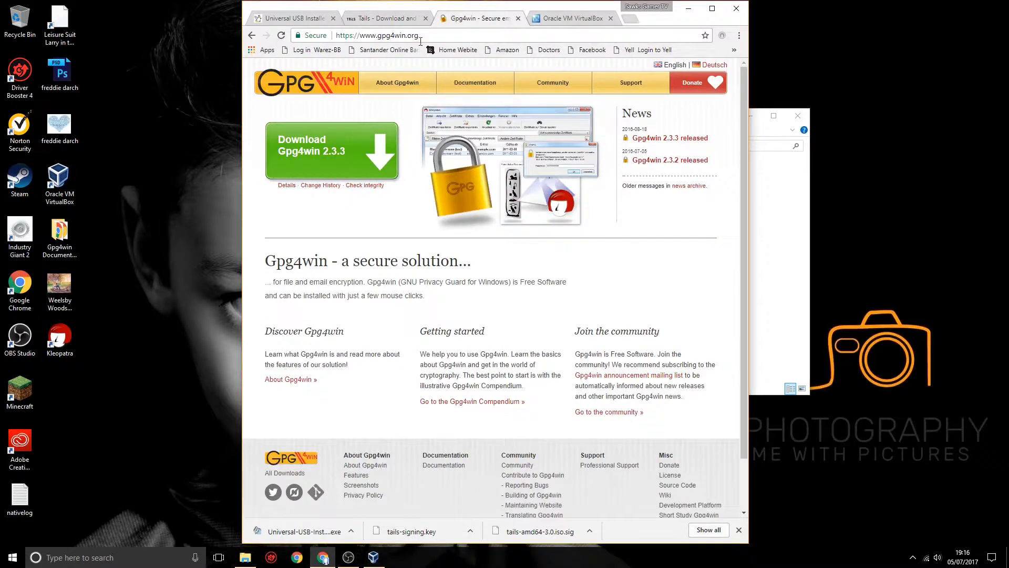
pyautogui.moveTo(360, 36); pyautogui.dragTo(406, 39)
pyautogui.click(689, 9)
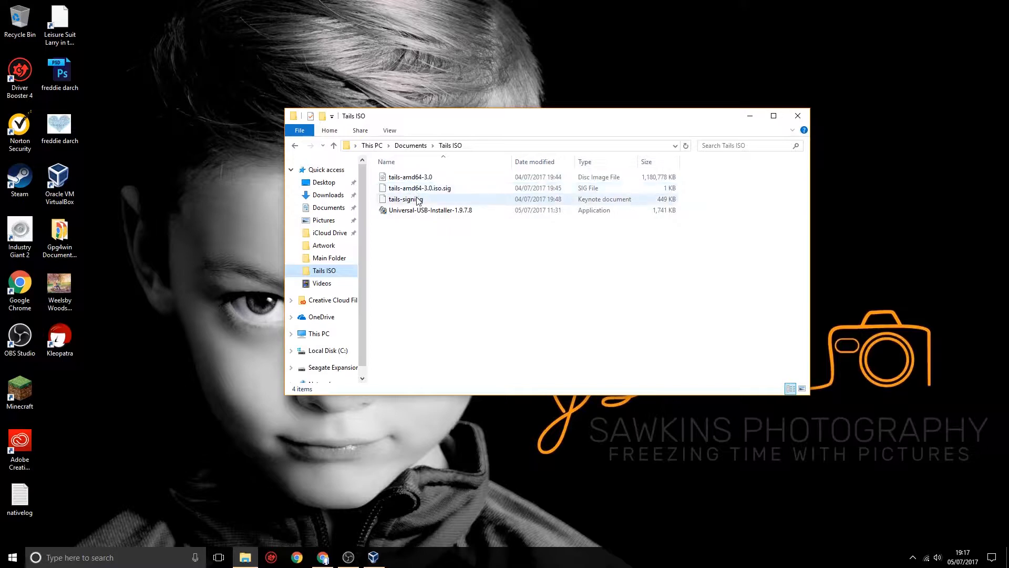
# - Open a PowerShell window in the Tails ISO folder and place it below the file list
pyautogui.rightClick(477, 279)
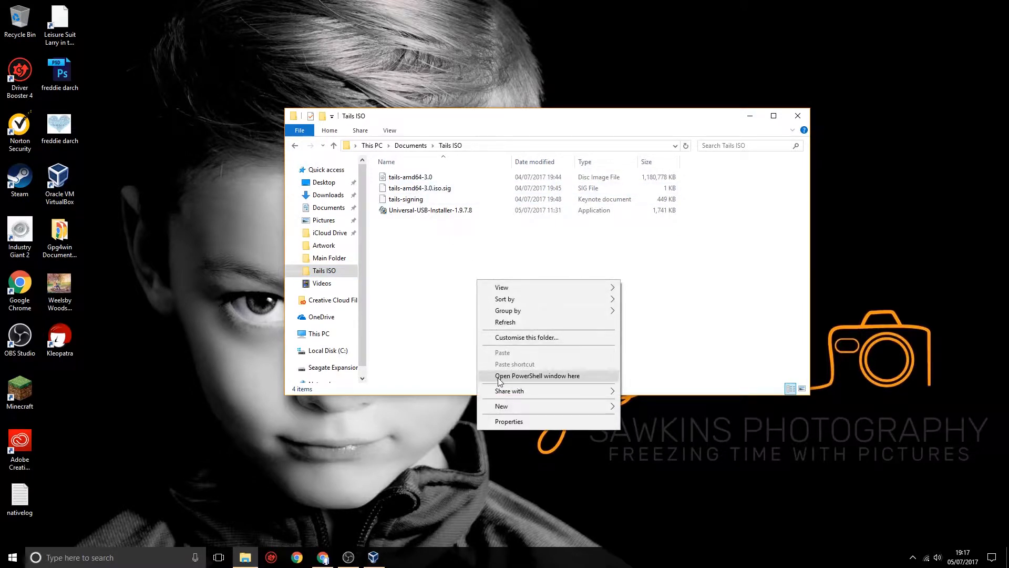
pyautogui.click(561, 377)
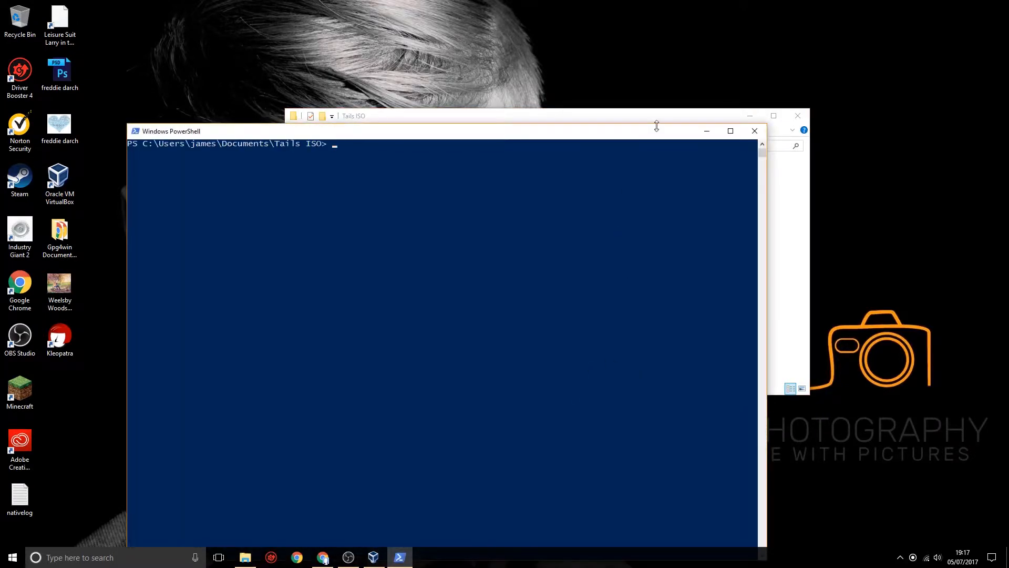
pyautogui.moveTo(658, 124); pyautogui.dragTo(788, 257)
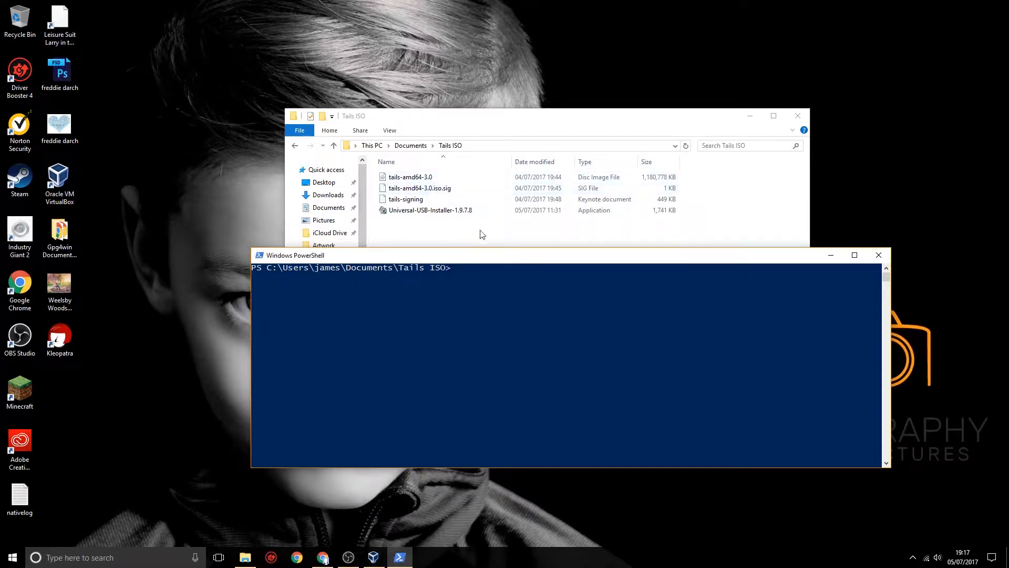
# - Run gpg --verify tails-amd64-3.0.iso.sig in PowerShell, minimize the folder window and move PowerShell higher on the desktop
pyautogui.write('gpg --verify')
pyautogui.write('tails-amd64')
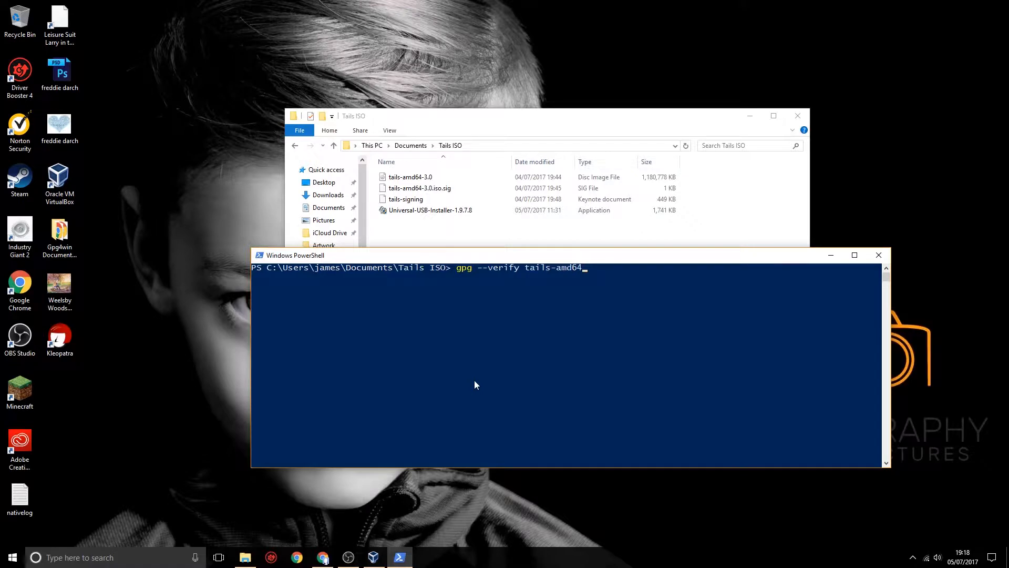
pyautogui.write('-3.0.iso.sig')
pyautogui.press('Return')
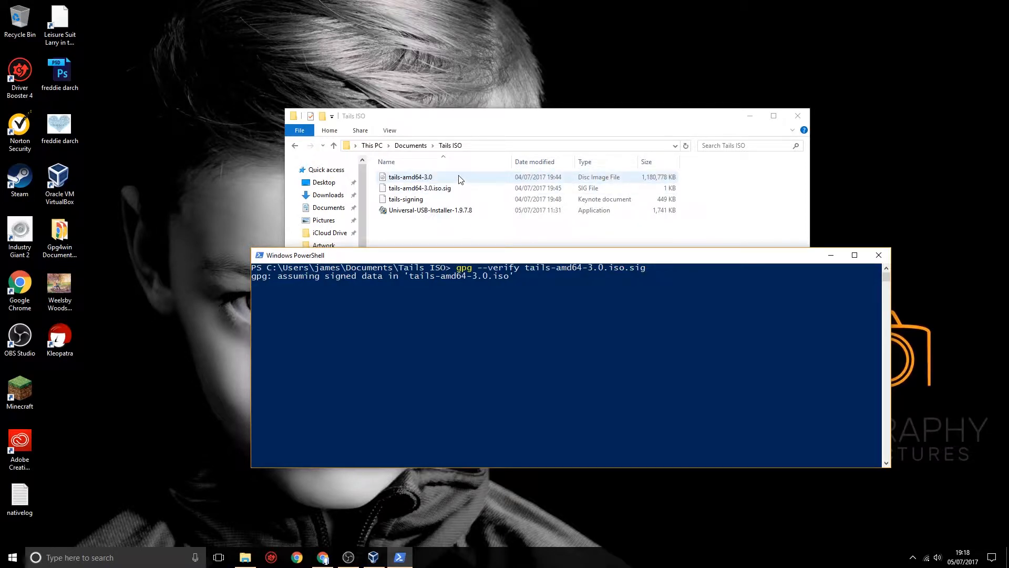
pyautogui.click(750, 116)
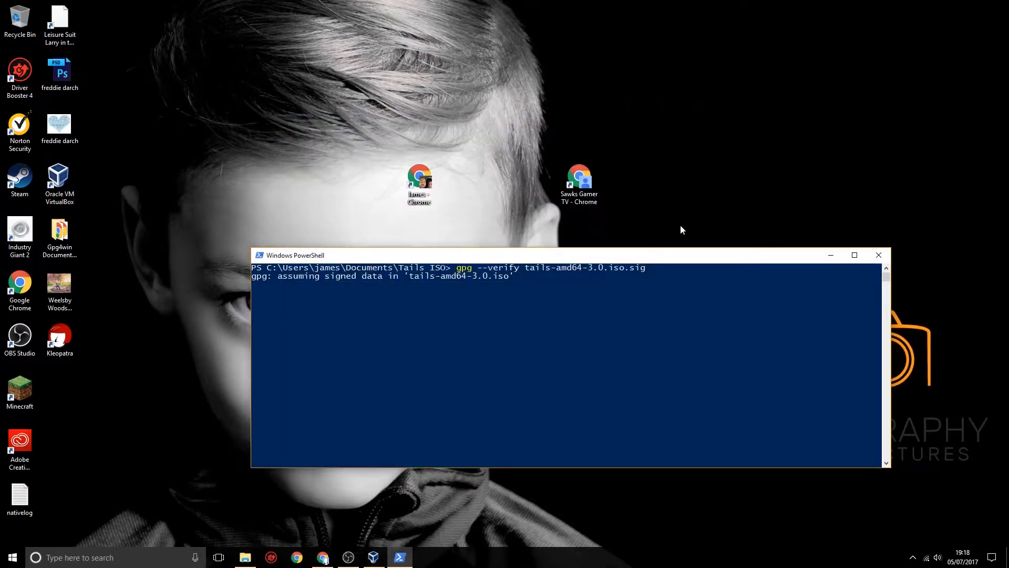
pyautogui.moveTo(663, 261); pyautogui.dragTo(775, 23)
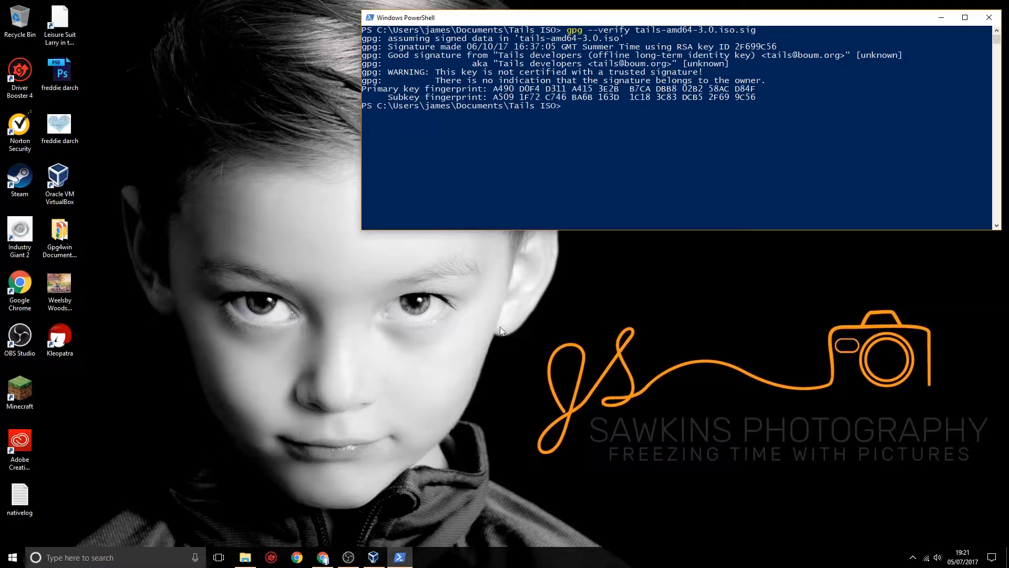
# - In Chrome, search the Tails OpenPGP verification page for the command-line instructions and their expected gpg output
pyautogui.click(322, 557)
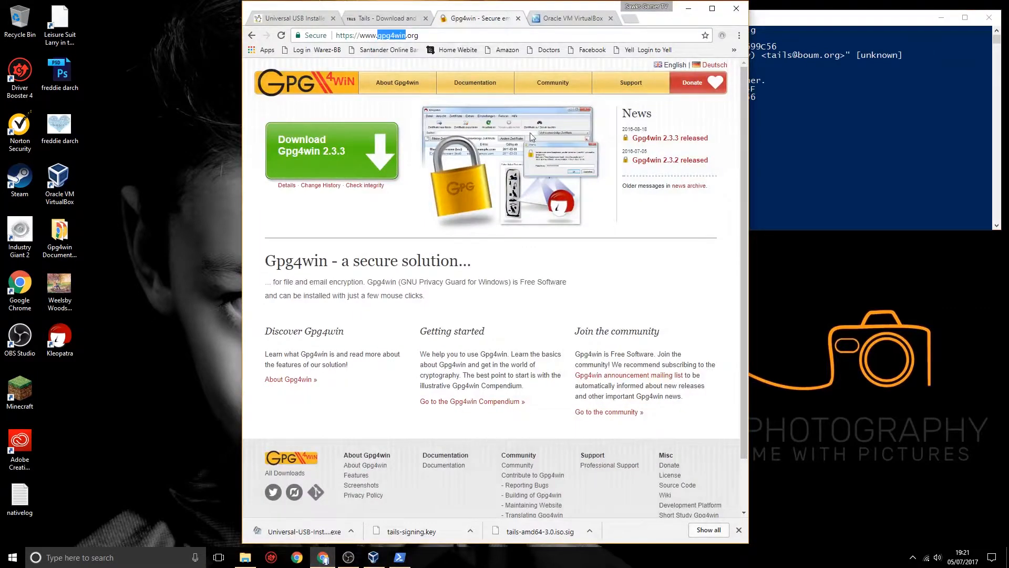
pyautogui.click(400, 19)
pyautogui.scroll(-3, 493, 329)
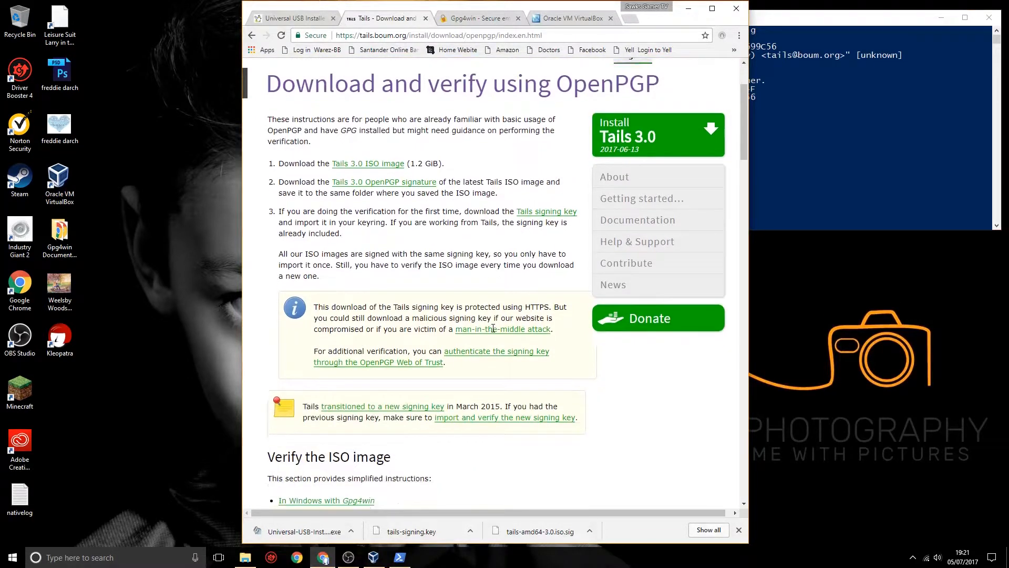
pyautogui.scroll(-7, 493, 328)
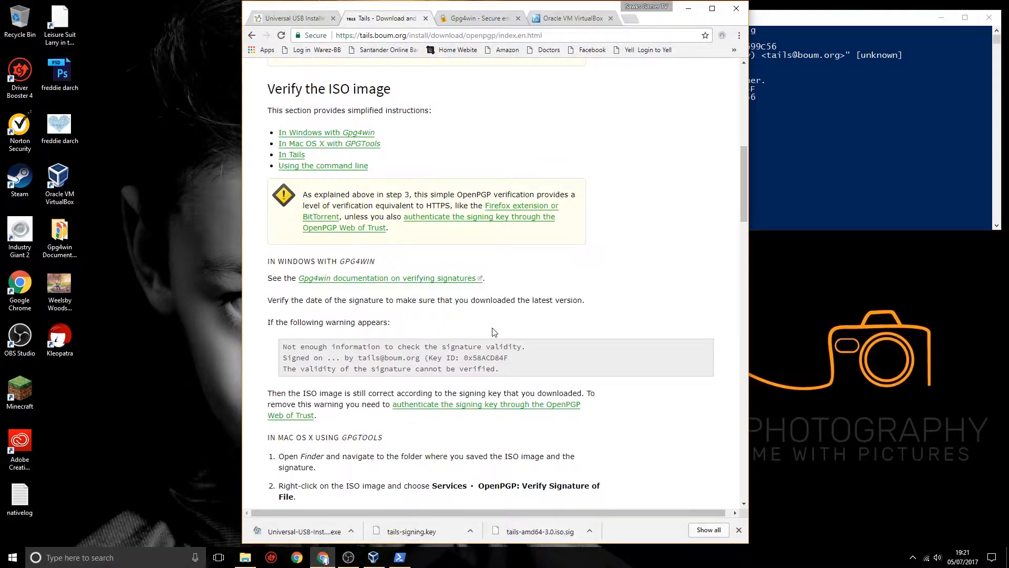
pyautogui.click(436, 407)
pyautogui.scroll(-4, 556, 346)
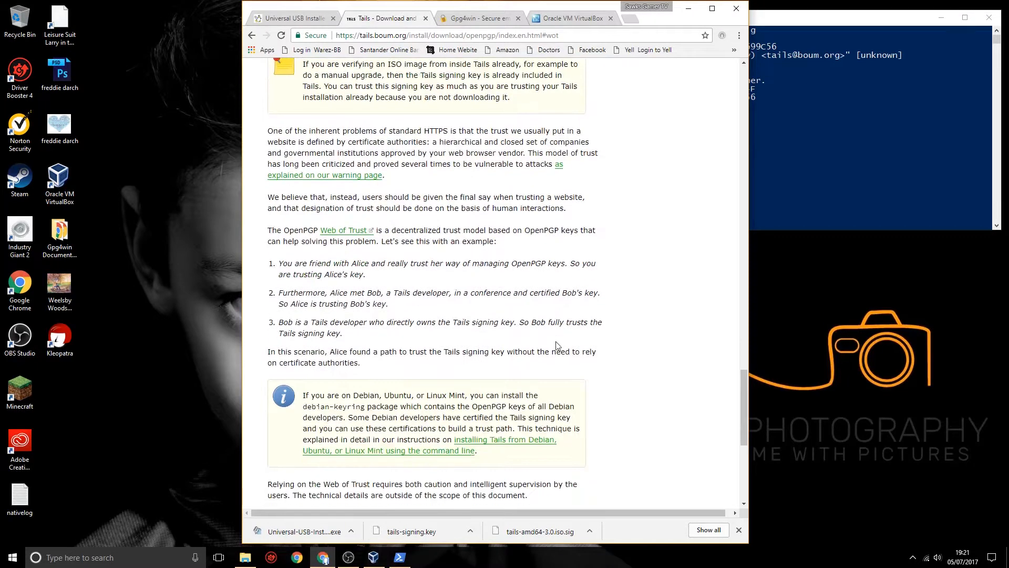
pyautogui.scroll(-6, 556, 345)
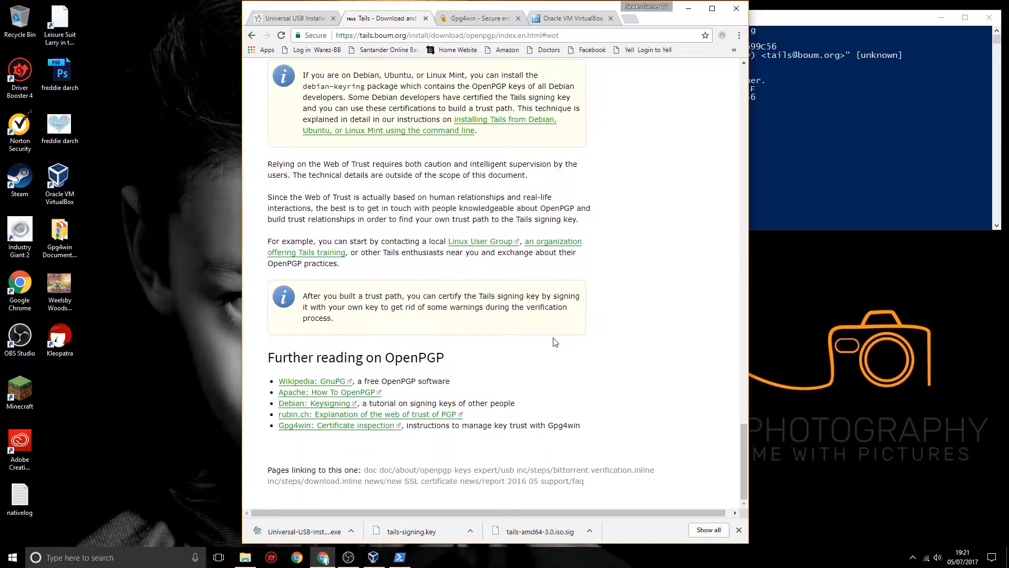
pyautogui.scroll(8, 557, 344)
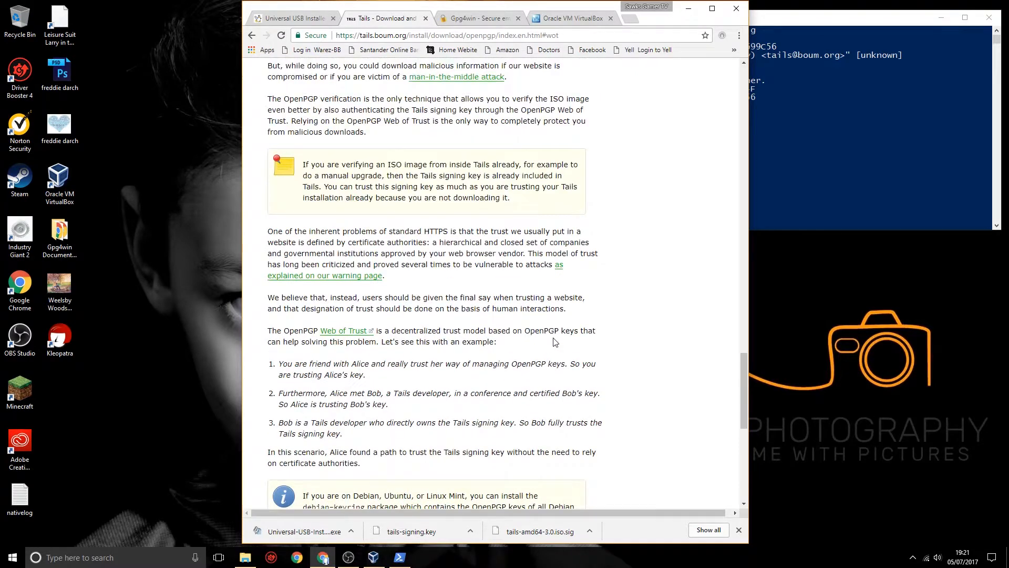
pyautogui.scroll(5, 556, 342)
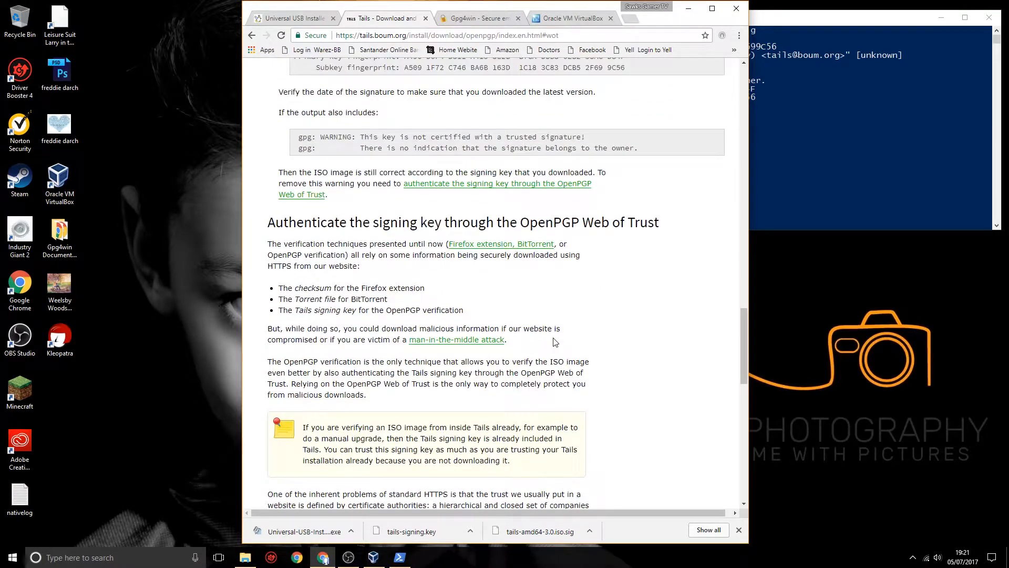
pyautogui.scroll(4, 554, 342)
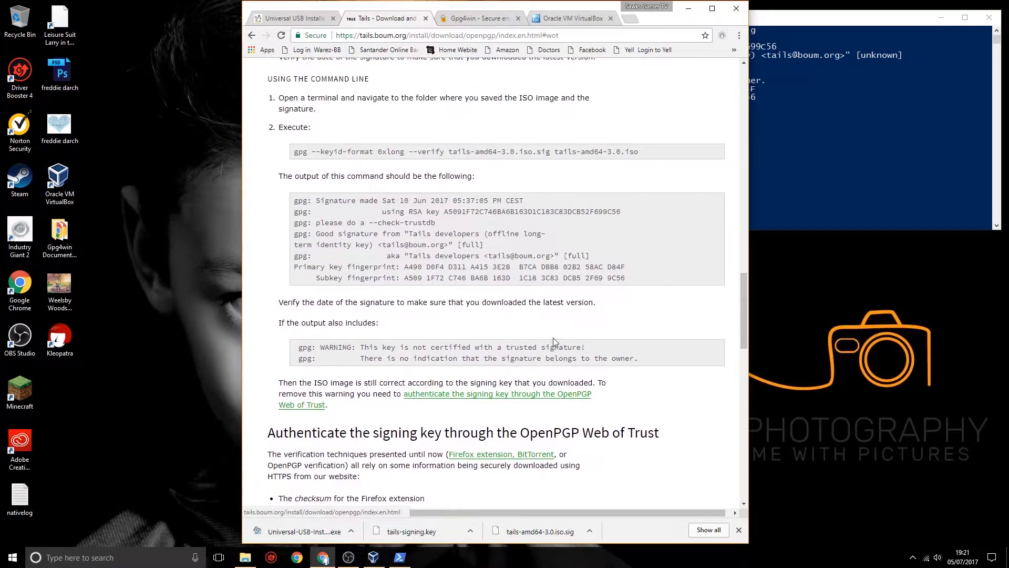
pyautogui.scroll(-4, 553, 341)
pyautogui.scroll(4, 552, 342)
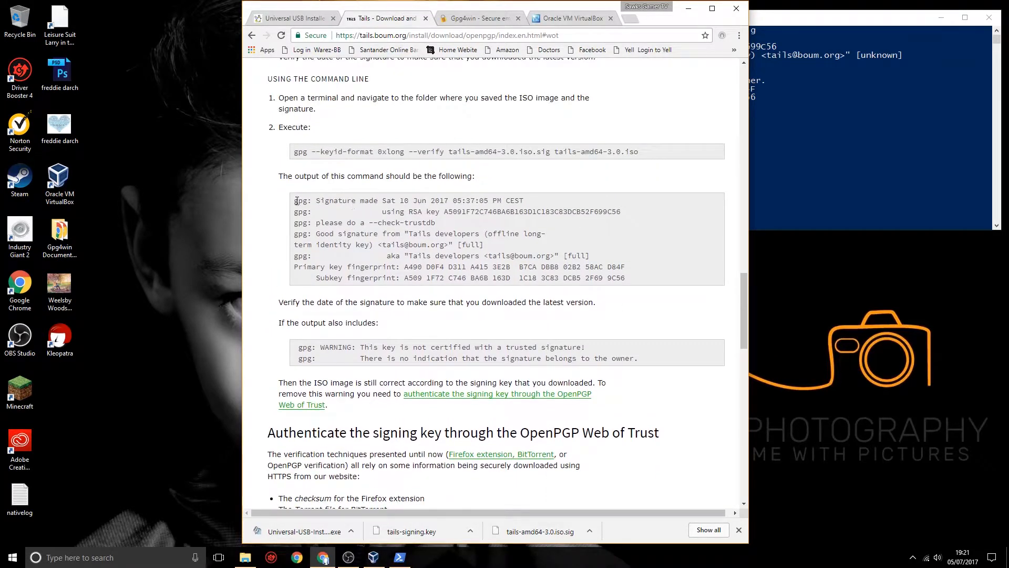
# - Compare the expected gpg output on the Tails page with the PowerShell result side by side, and clear both windows away
pyautogui.moveTo(295, 201); pyautogui.dragTo(633, 286)
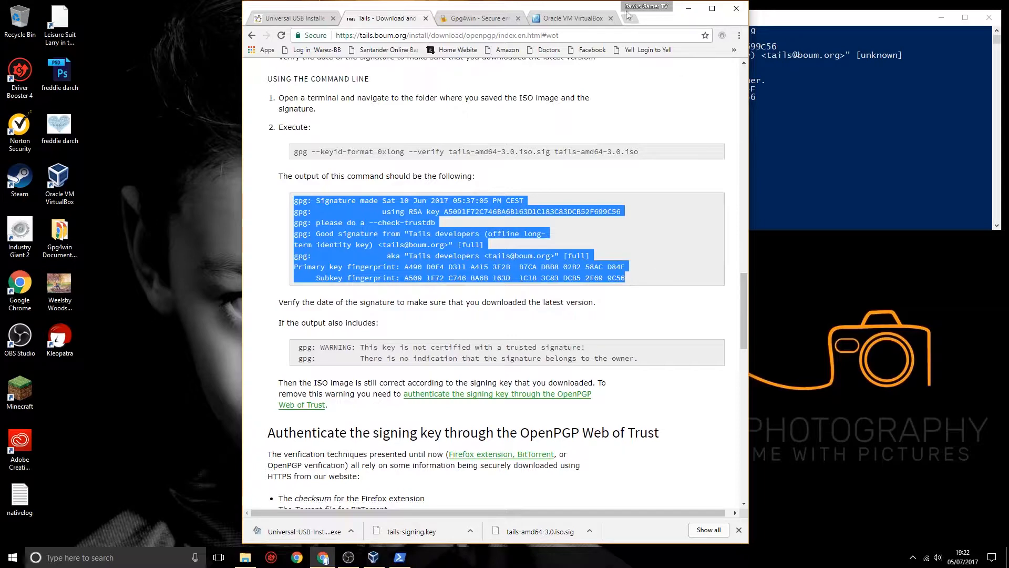
pyautogui.moveTo(591, 9); pyautogui.dragTo(350, 9)
pyautogui.click(757, 158)
pyautogui.moveTo(727, 19); pyautogui.dragTo(738, 25)
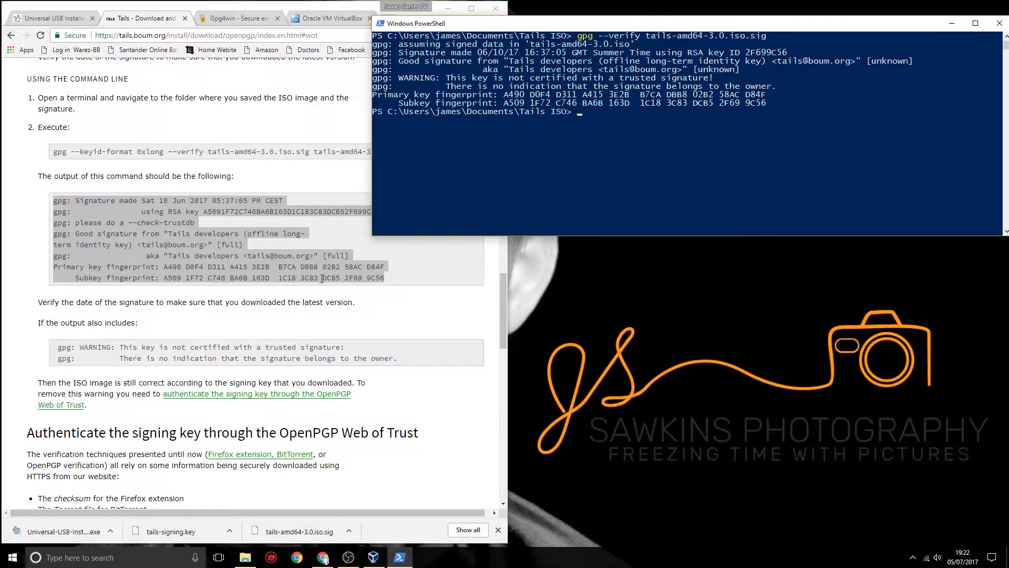
pyautogui.click(356, 298)
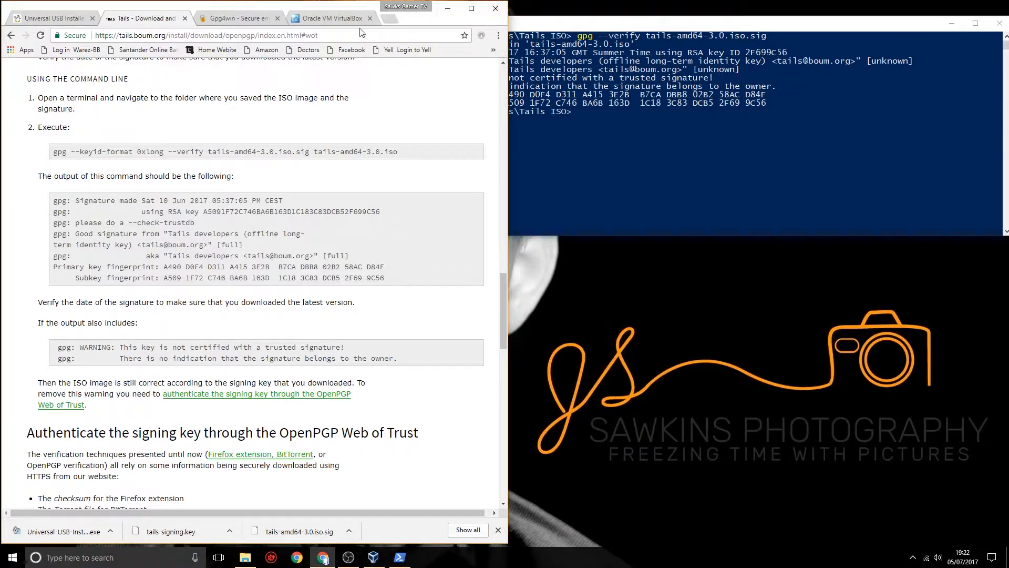
pyautogui.click(999, 24)
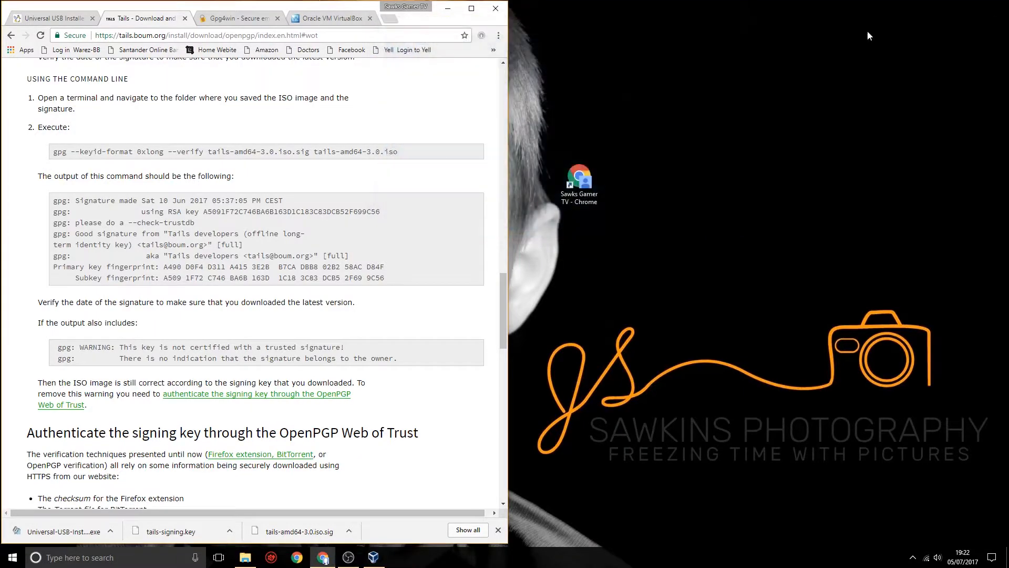
pyautogui.click(447, 9)
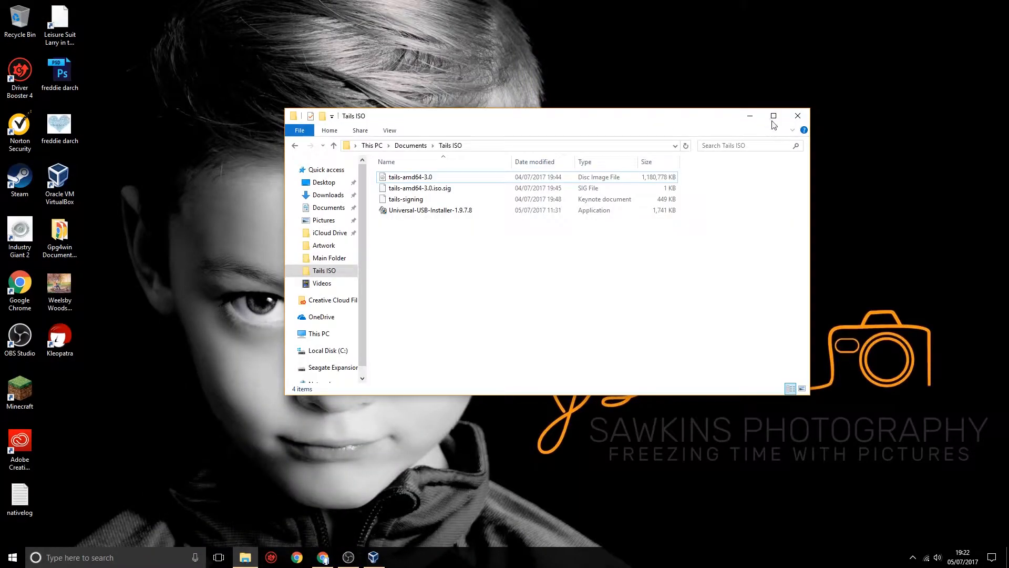
pyautogui.click(323, 557)
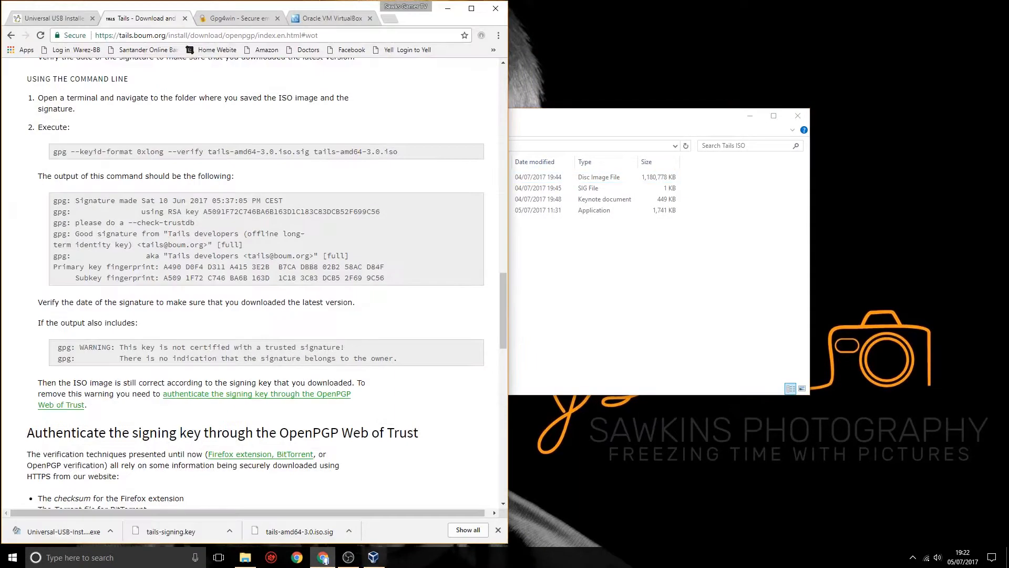
pyautogui.click(314, 19)
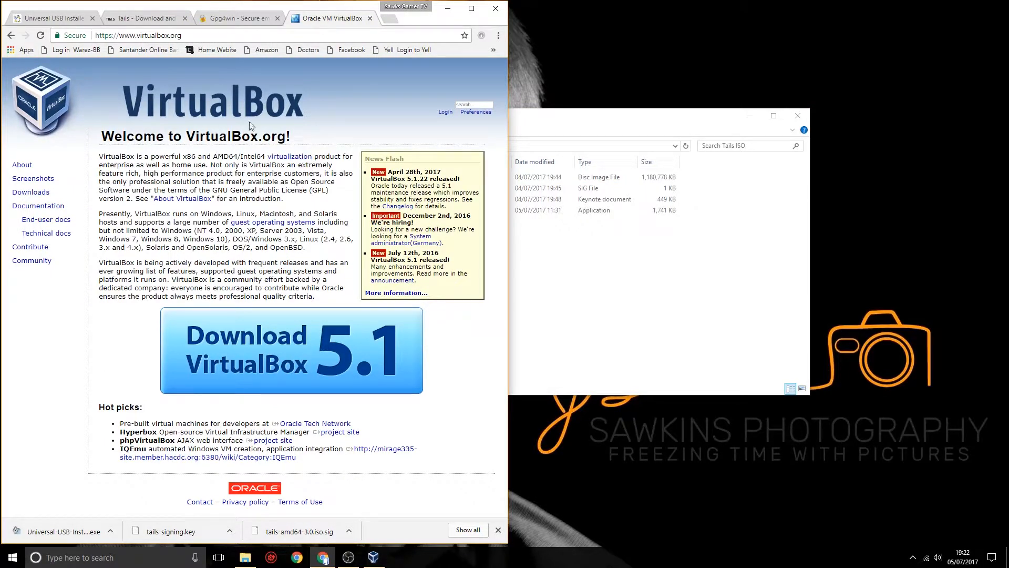
pyautogui.moveTo(120, 35); pyautogui.dragTo(184, 38)
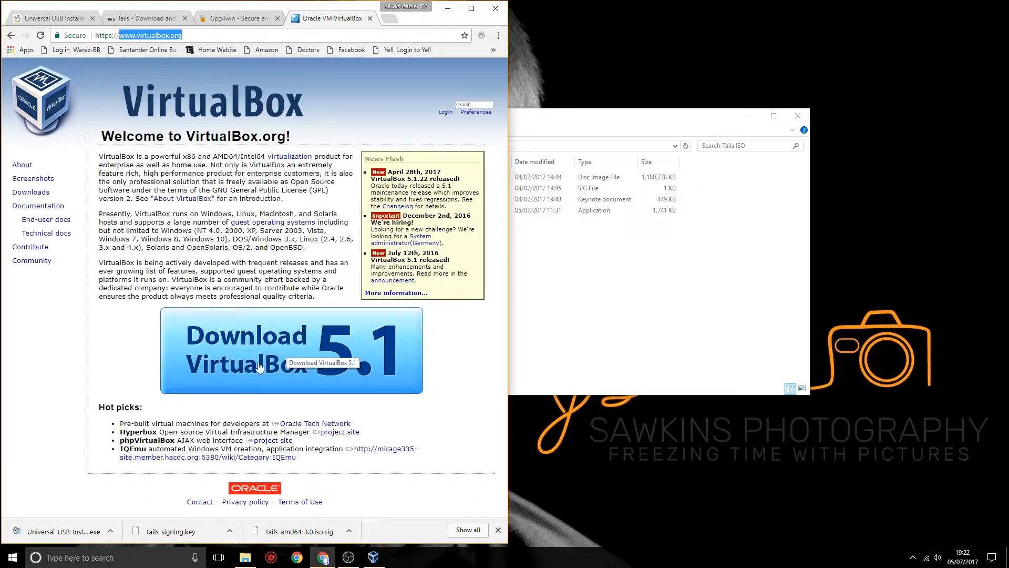
pyautogui.click(447, 8)
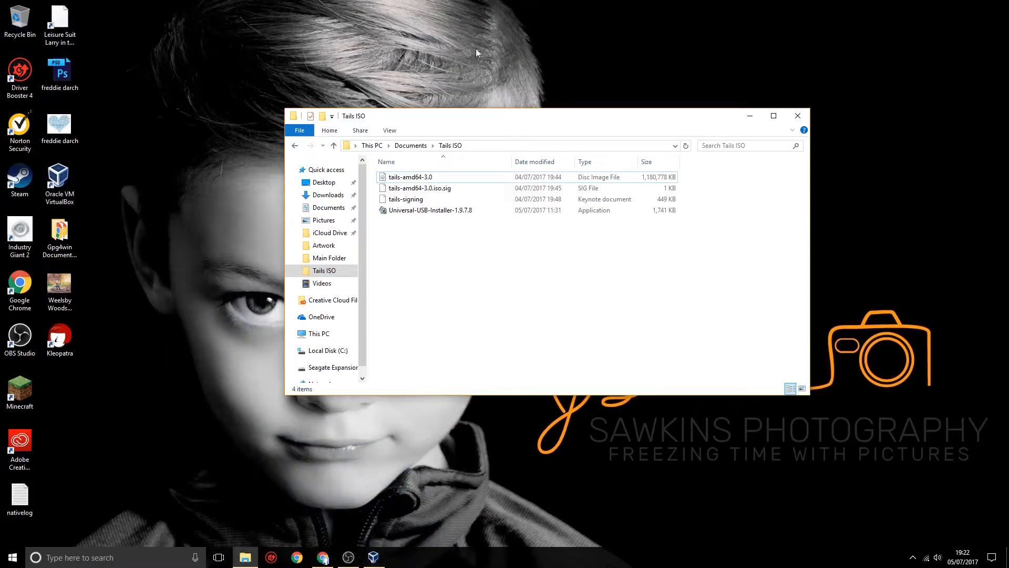
# - Bring up Oracle VM VirtualBox Manager and close its duplicate window so only one remains
pyautogui.click(59, 180)
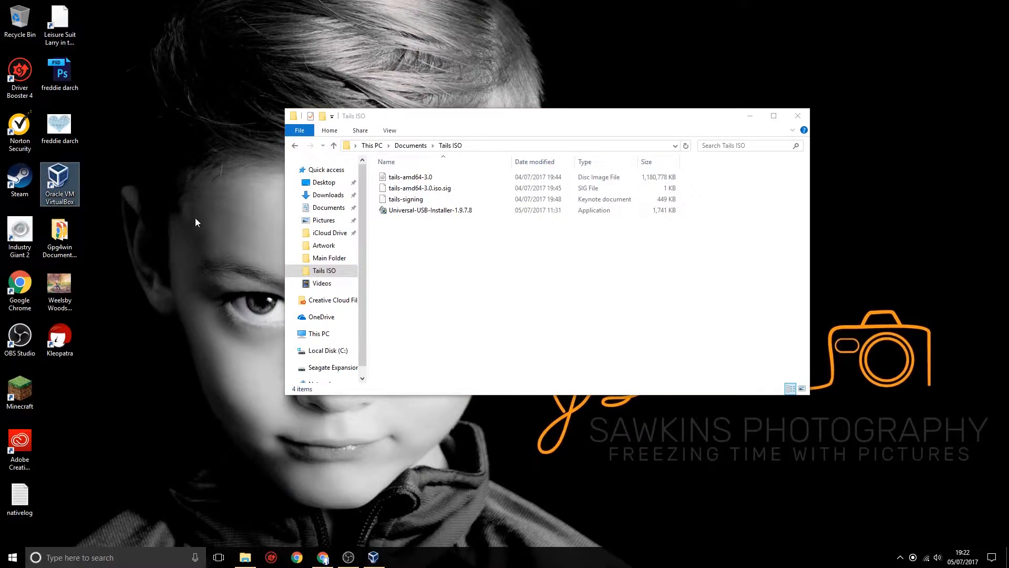
pyautogui.click(375, 558)
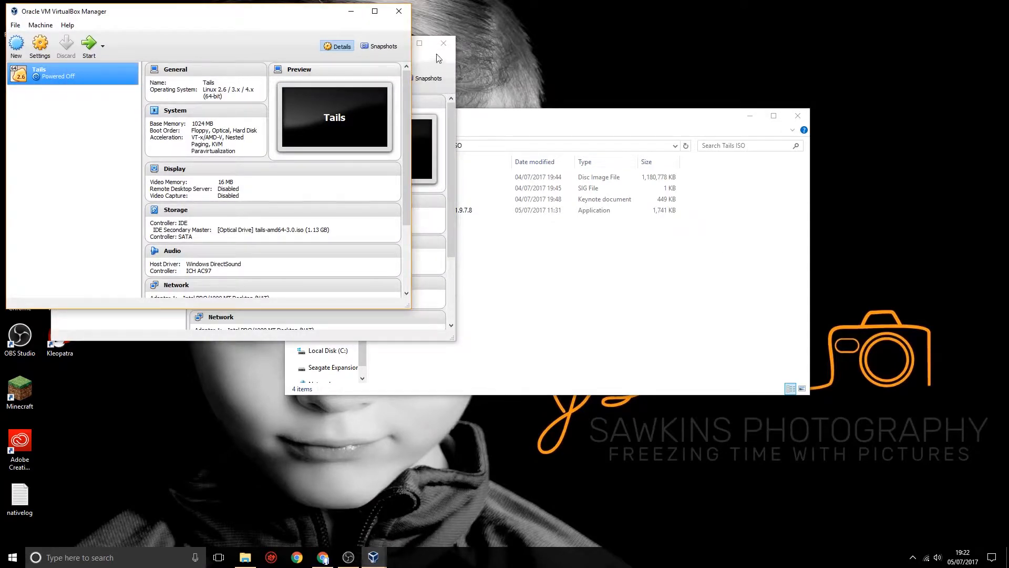
pyautogui.click(445, 44)
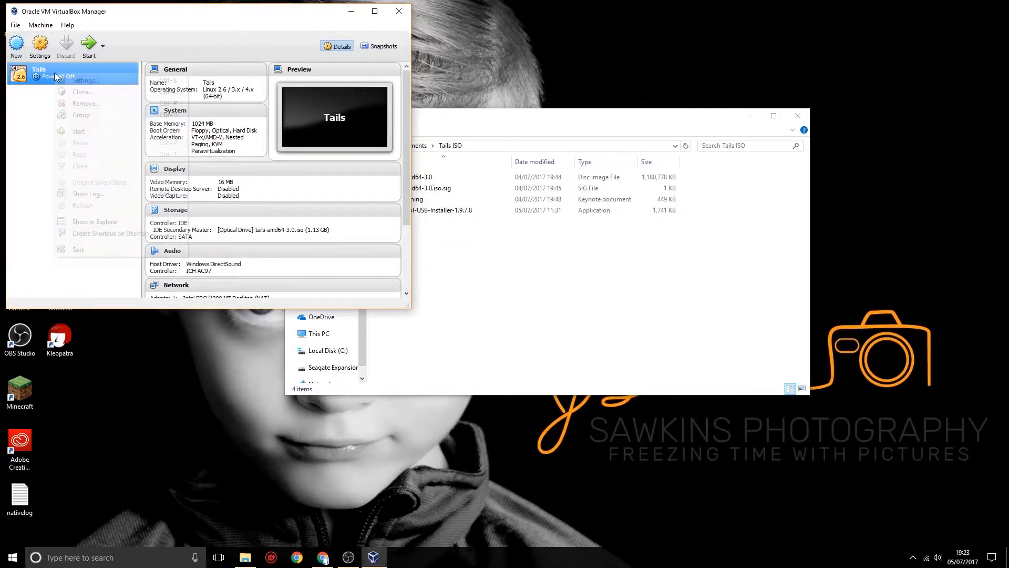
# - Remove the existing Tails virtual machine with all its files and move the VirtualBox Manager window to the middle of the desktop
pyautogui.rightClick(51, 73)
pyautogui.click(79, 103)
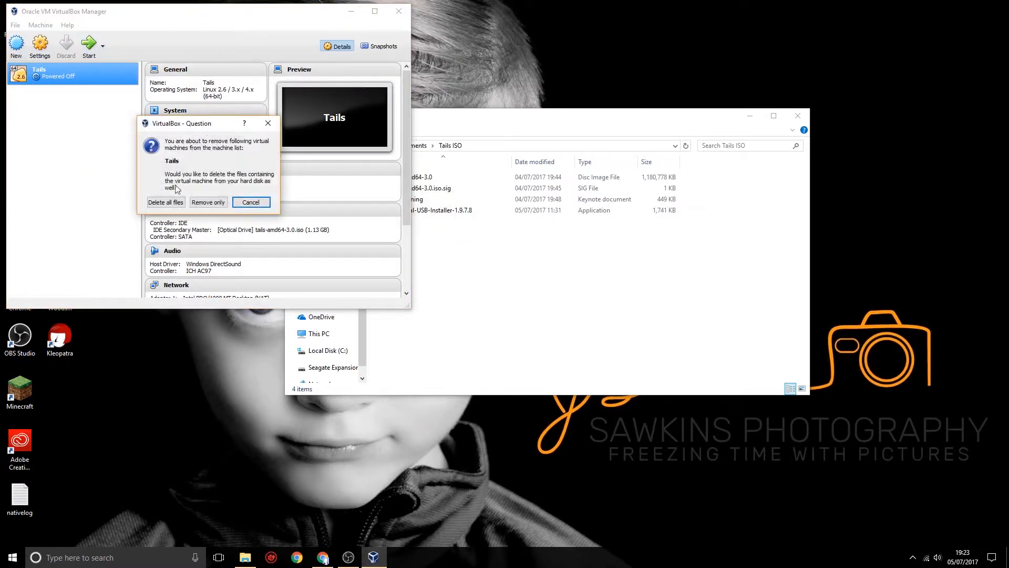
pyautogui.click(178, 202)
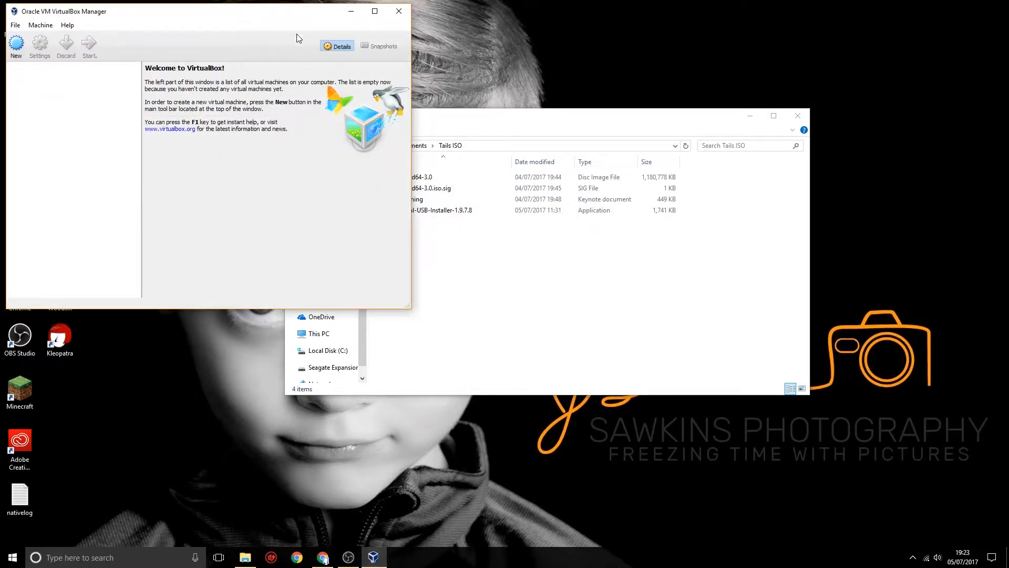
pyautogui.moveTo(290, 14); pyautogui.dragTo(600, 102)
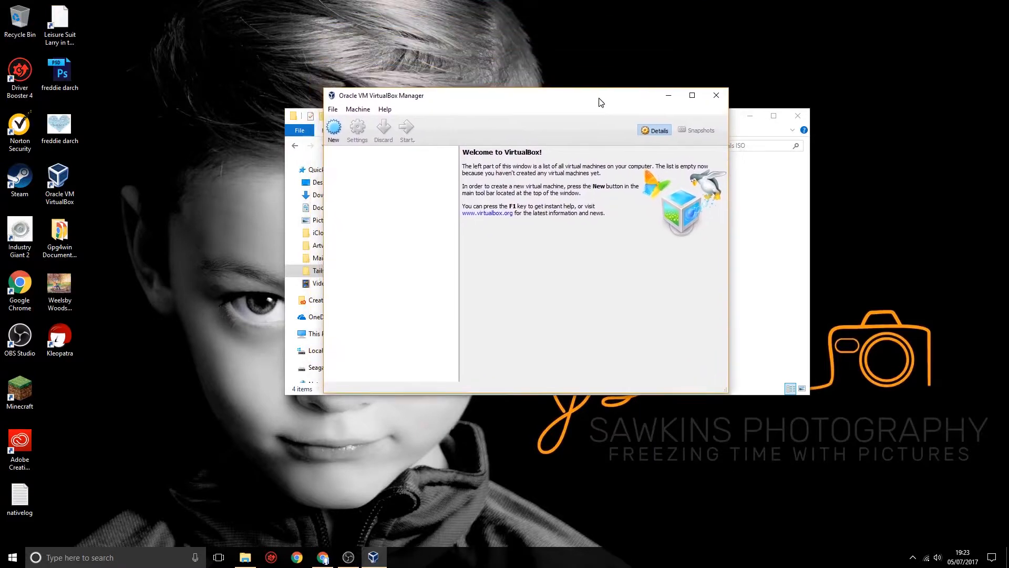
# - Begin a new virtual machine named Tails with type Linux and version Linux 2.6 / 3.x / 4.x (64-bit)
pyautogui.click(333, 132)
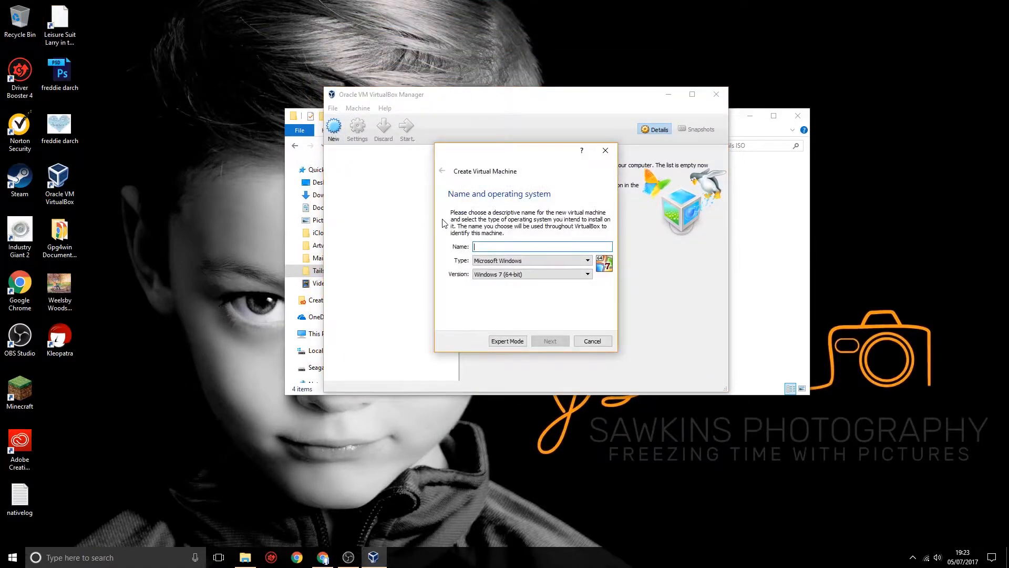
pyautogui.write('Tails')
pyautogui.click(587, 261)
pyautogui.click(577, 276)
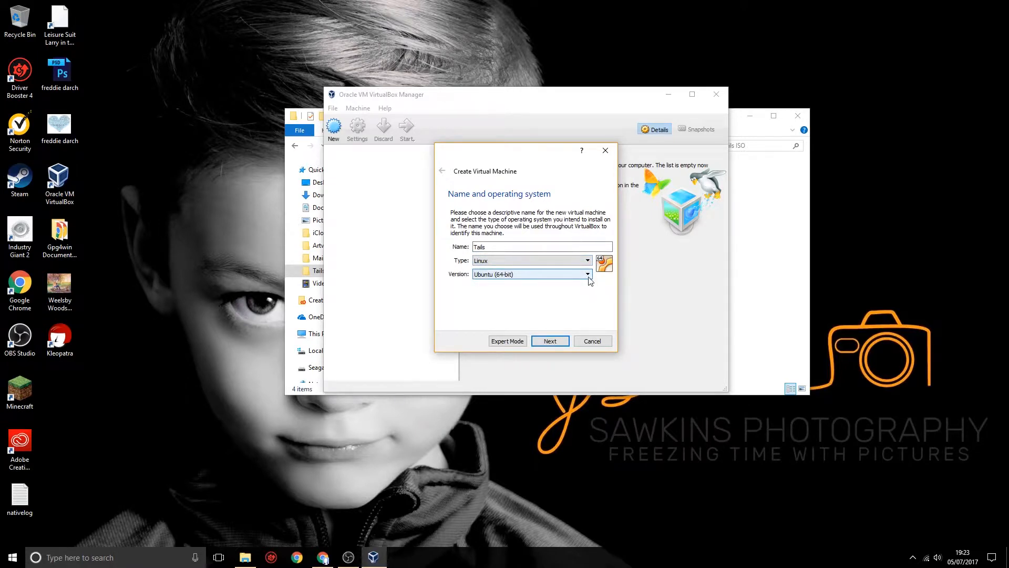
pyautogui.click(587, 274)
pyautogui.moveTo(588, 321); pyautogui.dragTo(590, 294)
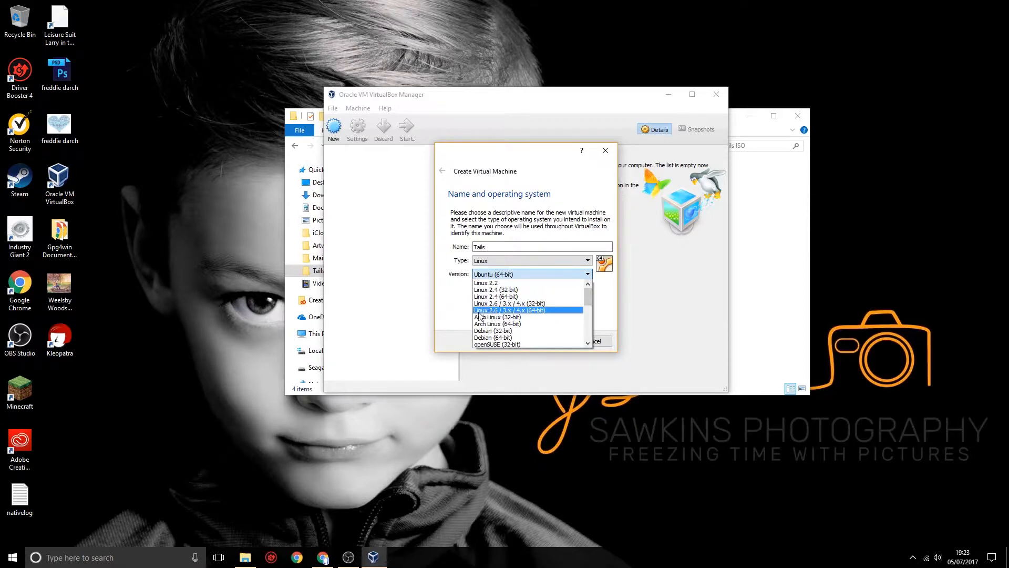
pyautogui.click(533, 312)
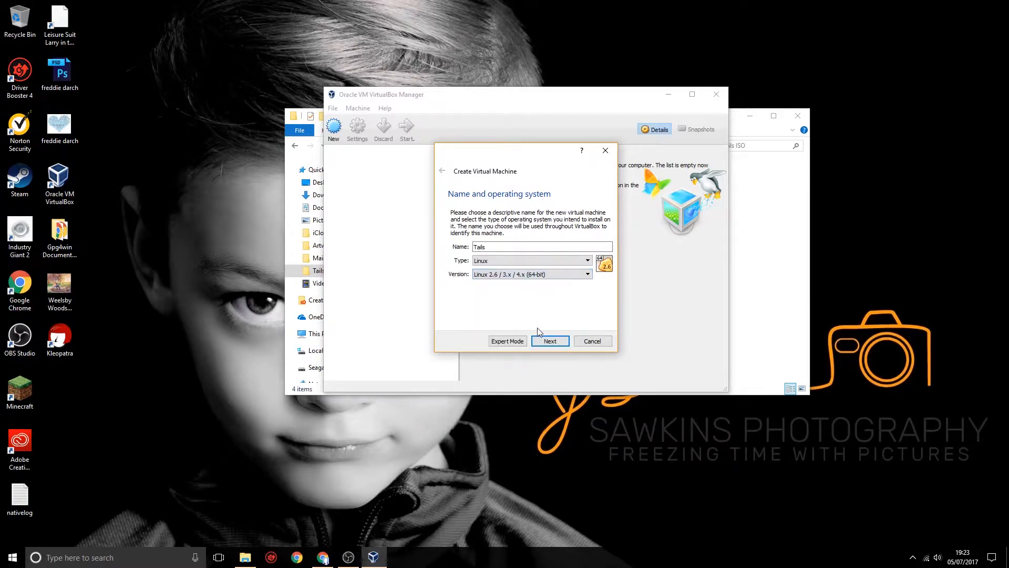
pyautogui.click(553, 345)
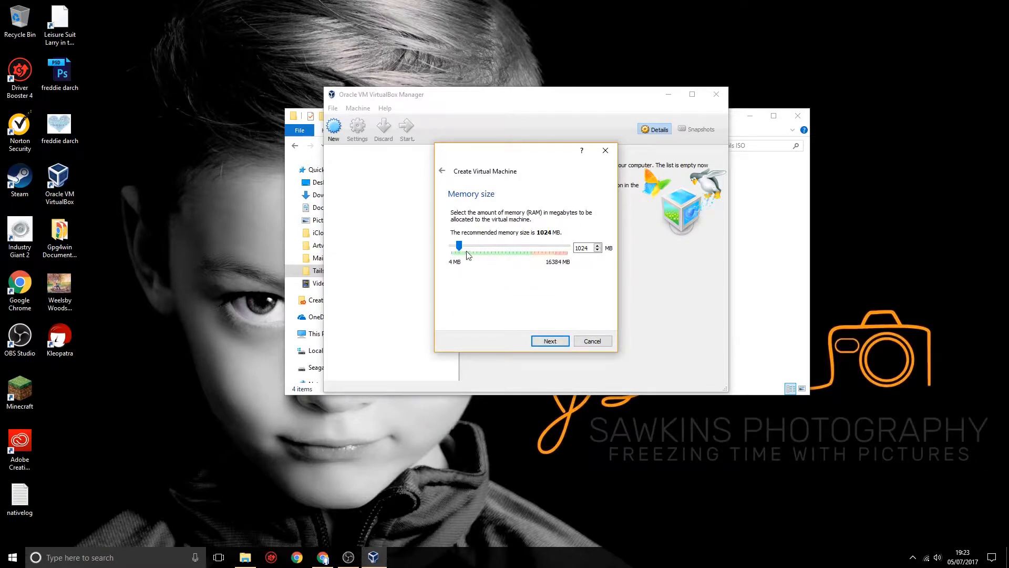
# - Set the memory size to 2048 MB and create the virtual machine without a virtual hard disk
pyautogui.moveTo(460, 245); pyautogui.dragTo(465, 246)
pyautogui.click(550, 341)
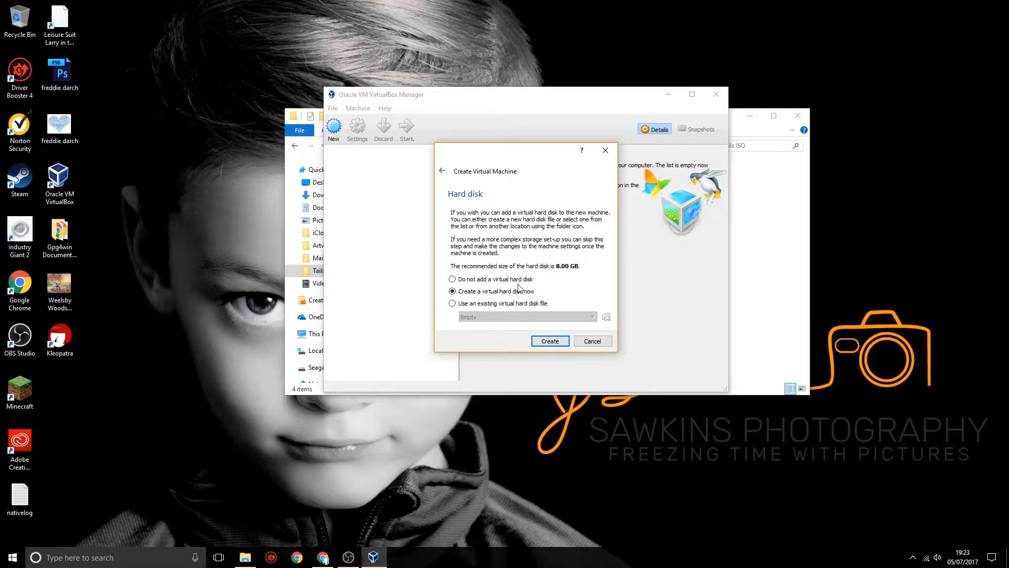
pyautogui.click(453, 279)
pyautogui.click(548, 341)
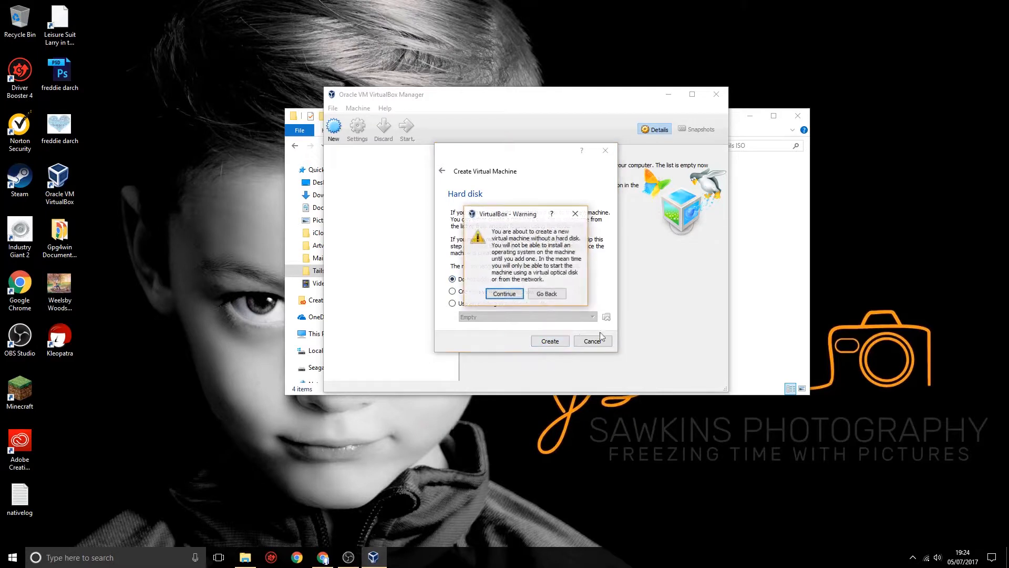
pyautogui.click(504, 294)
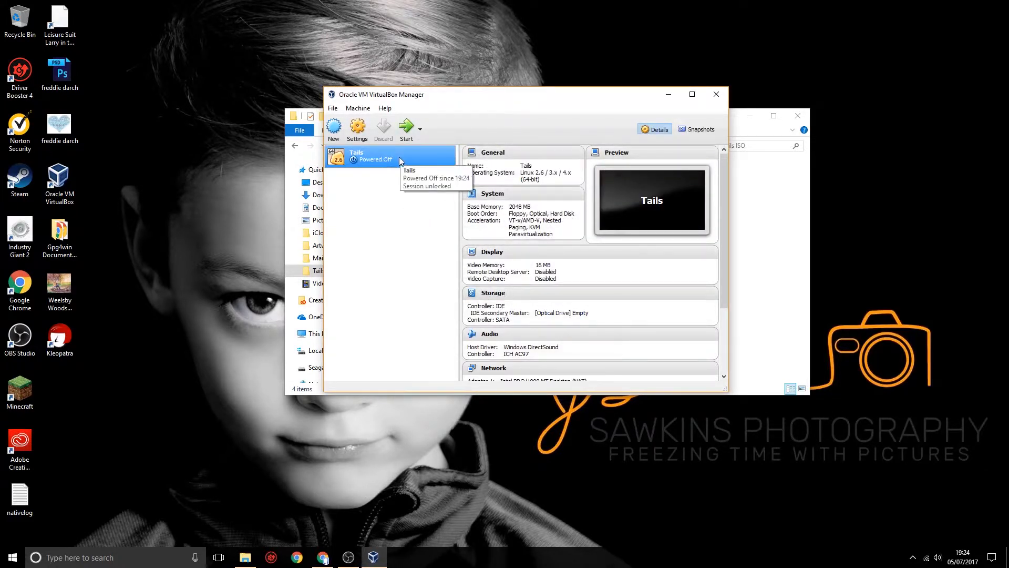
# - Load tails-amd64-3.0.iso into the Tails machine's empty IDE optical drive, save the settings and start the machine
pyautogui.click(359, 131)
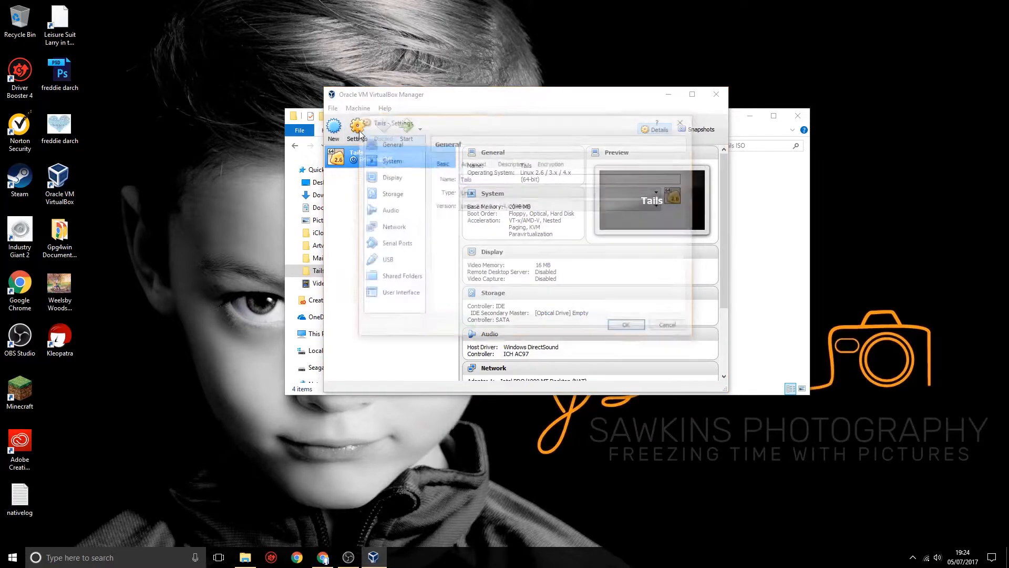
pyautogui.click(402, 194)
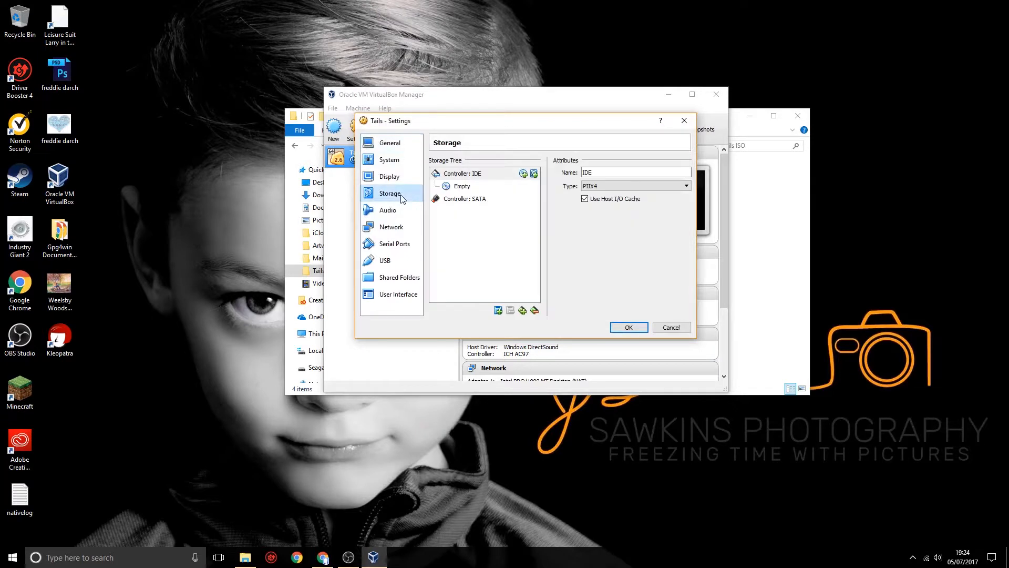
pyautogui.click(458, 187)
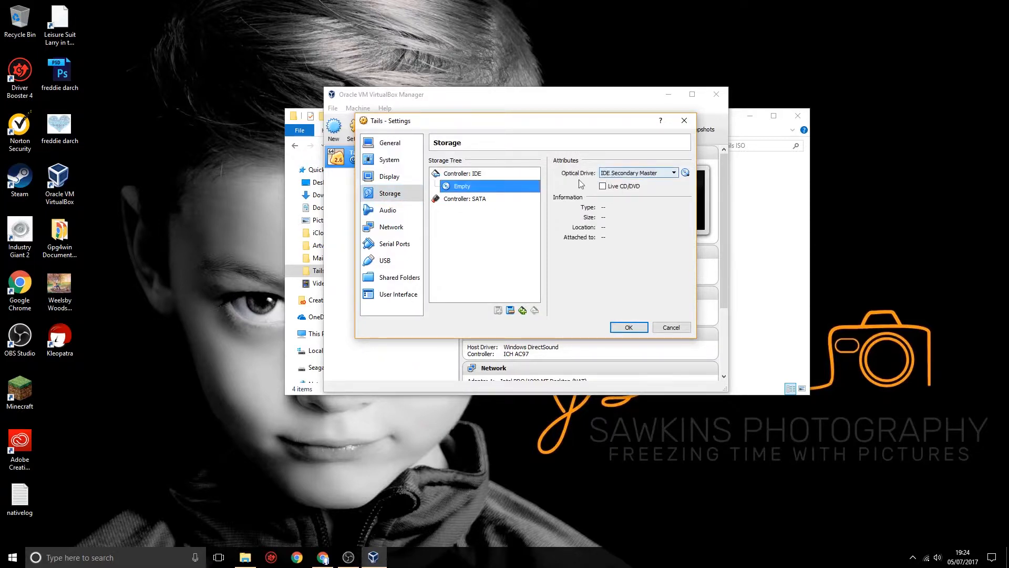
pyautogui.click(686, 174)
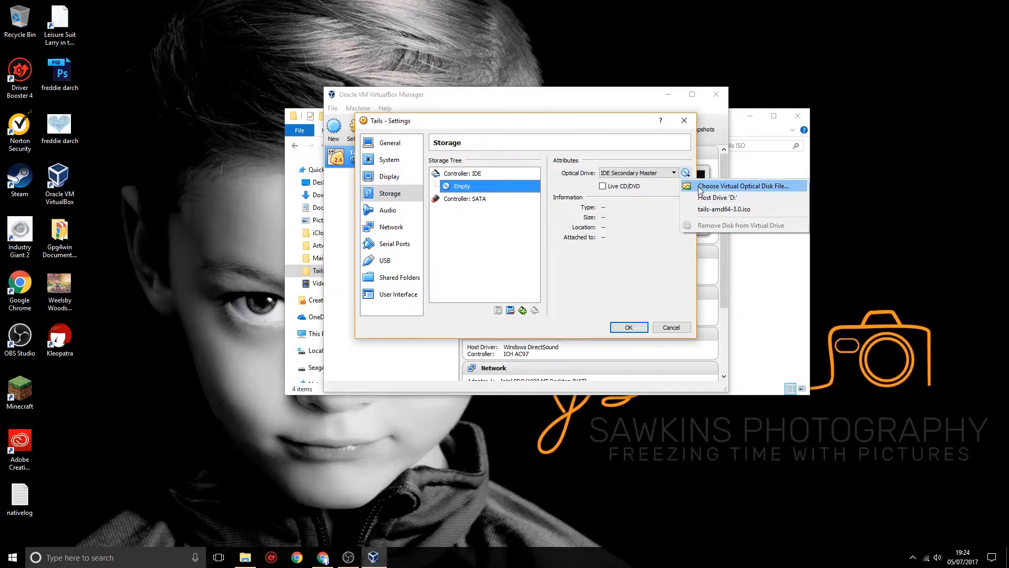
pyautogui.click(720, 210)
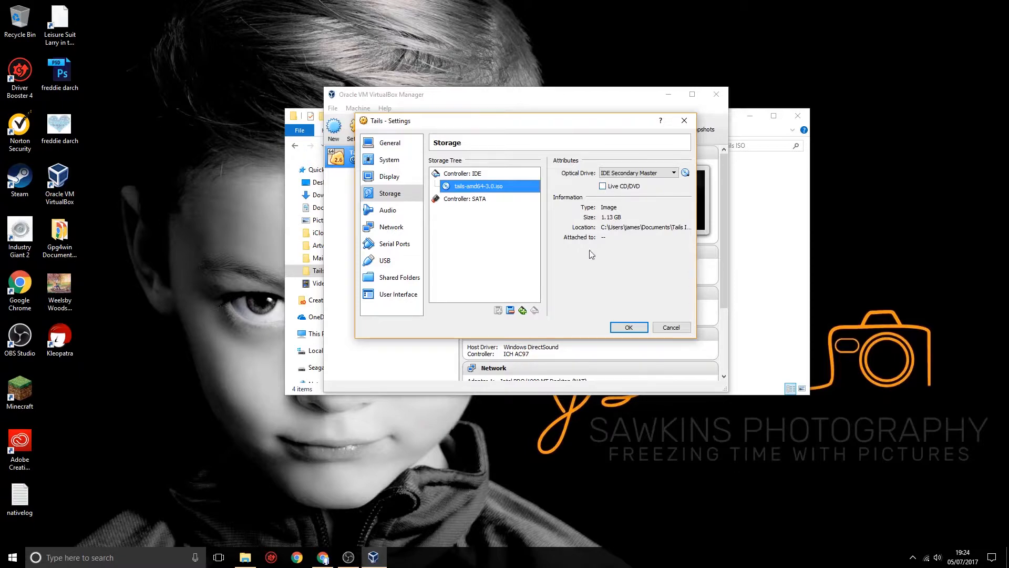
pyautogui.click(623, 327)
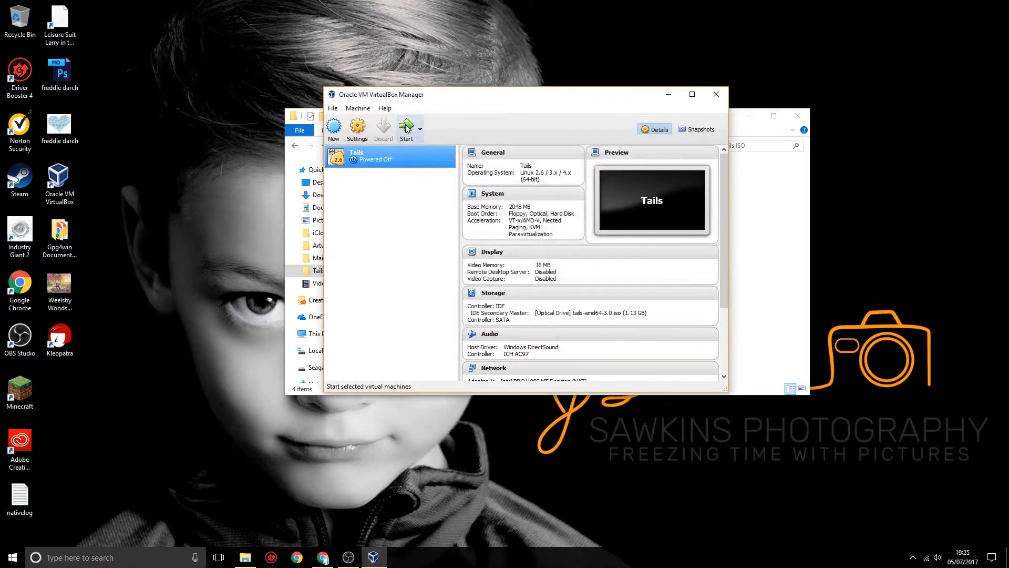
pyautogui.click(406, 128)
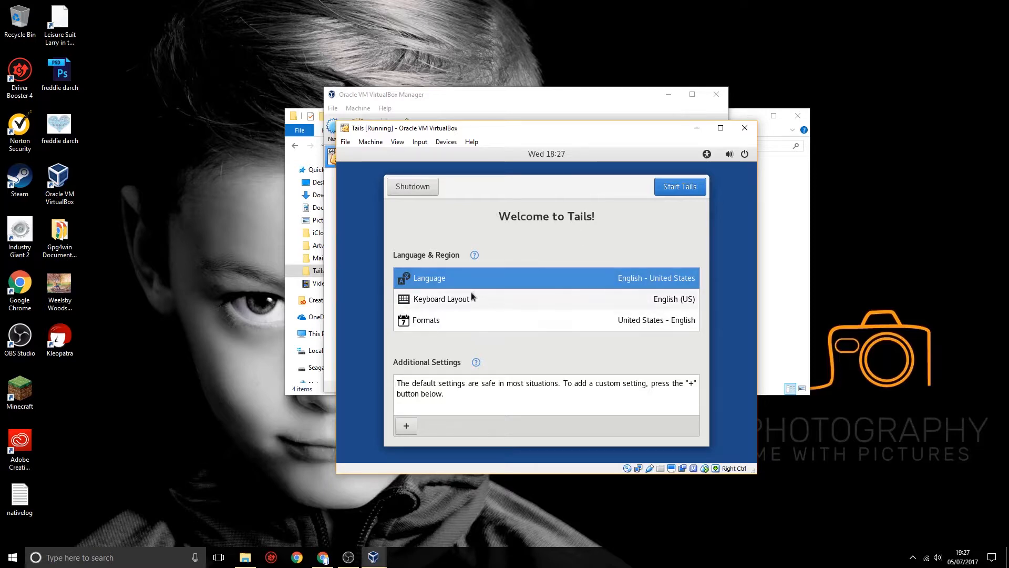
# - Set the language on the Tails welcome screen to English - United Kingdom and start Tails
pyautogui.click(666, 277)
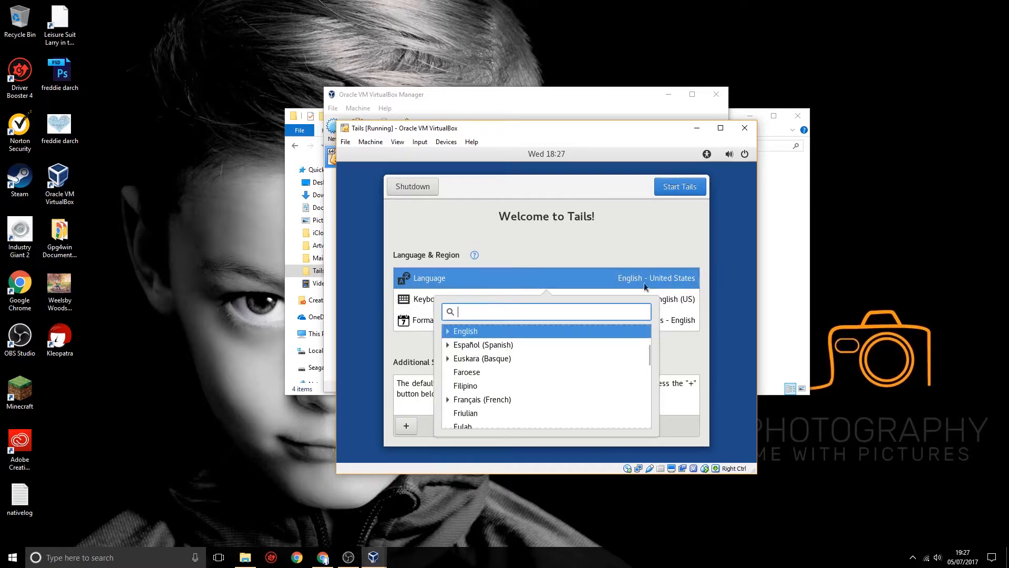
pyautogui.click(449, 332)
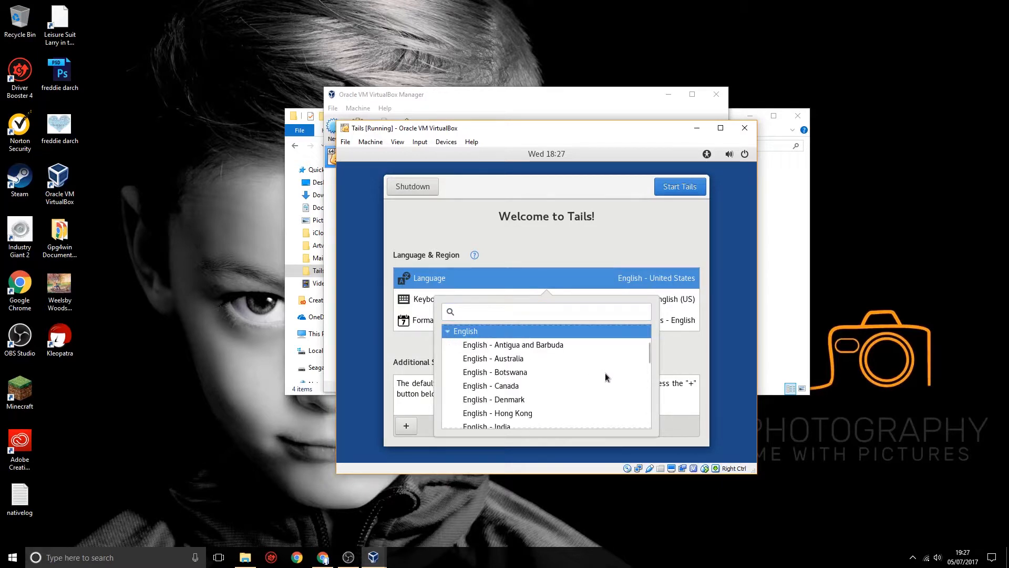
pyautogui.scroll(-5, 605, 376)
pyautogui.scroll(-1, 606, 373)
pyautogui.scroll(1, 607, 373)
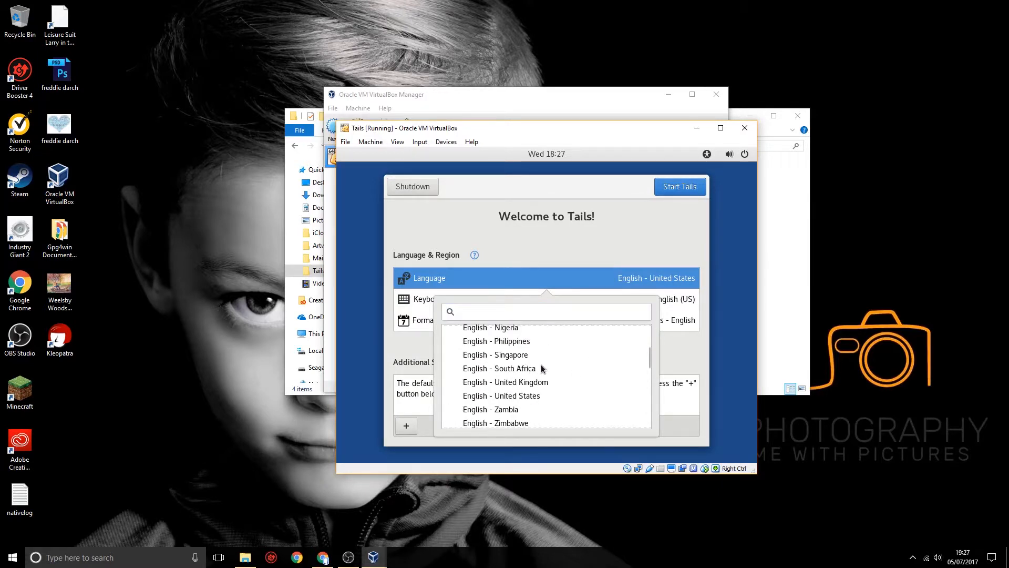
pyautogui.click(534, 382)
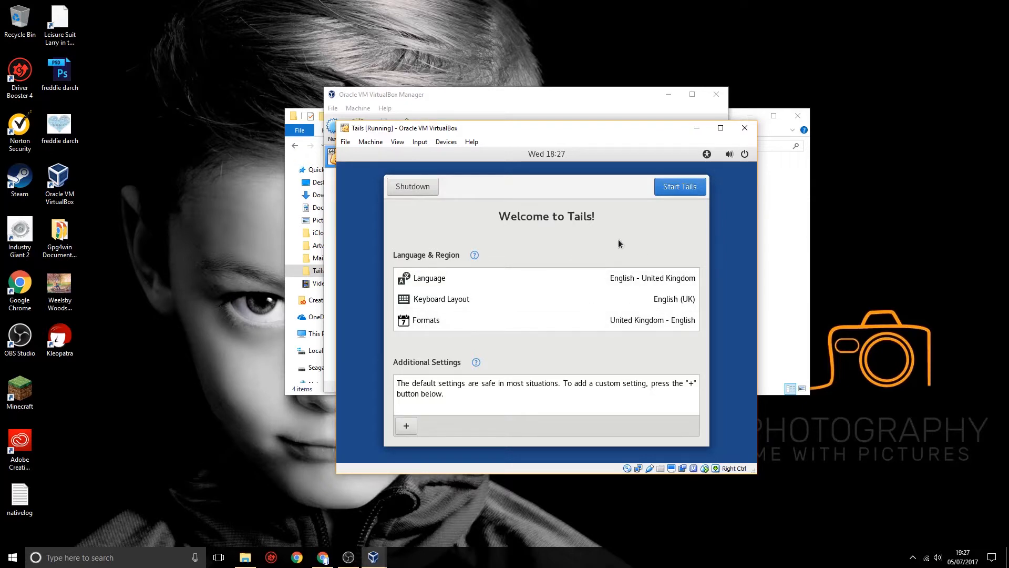
pyautogui.click(670, 187)
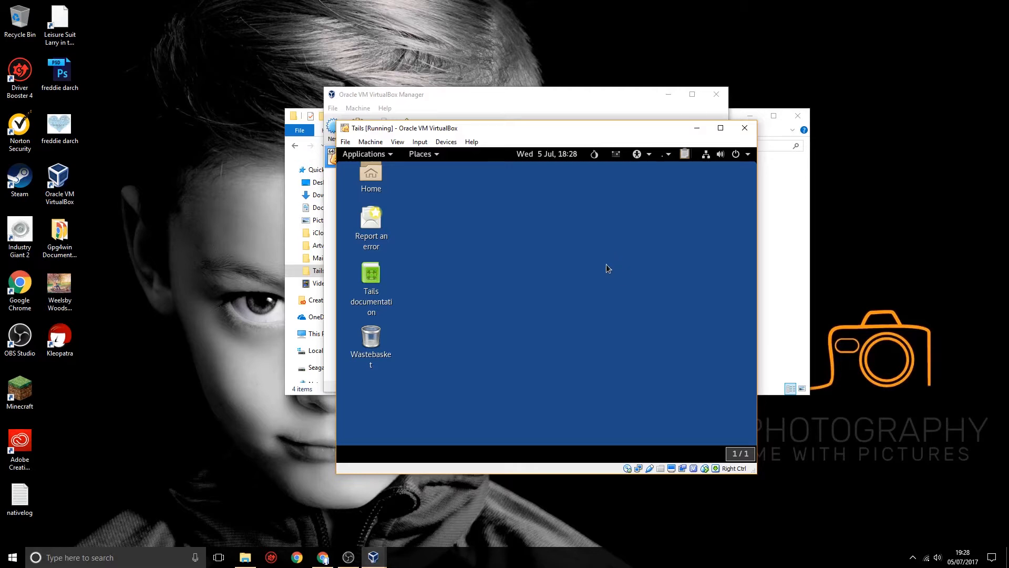
pyautogui.click(390, 156)
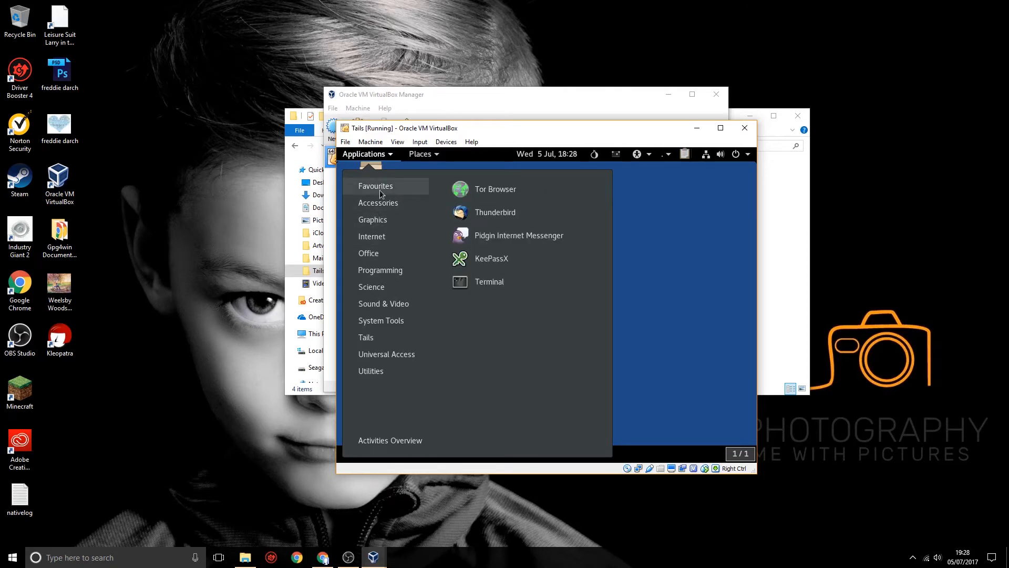
pyautogui.click(695, 307)
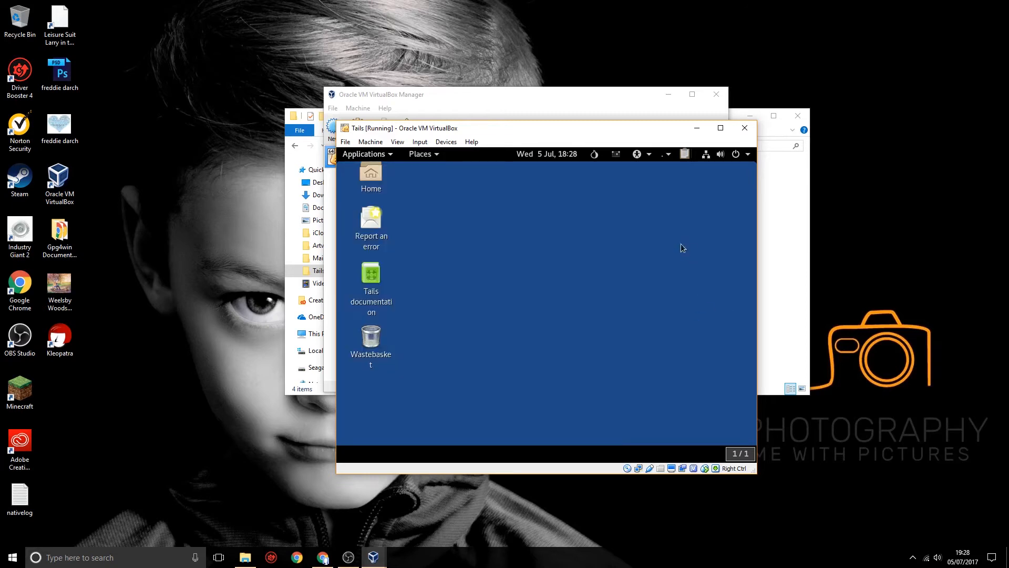